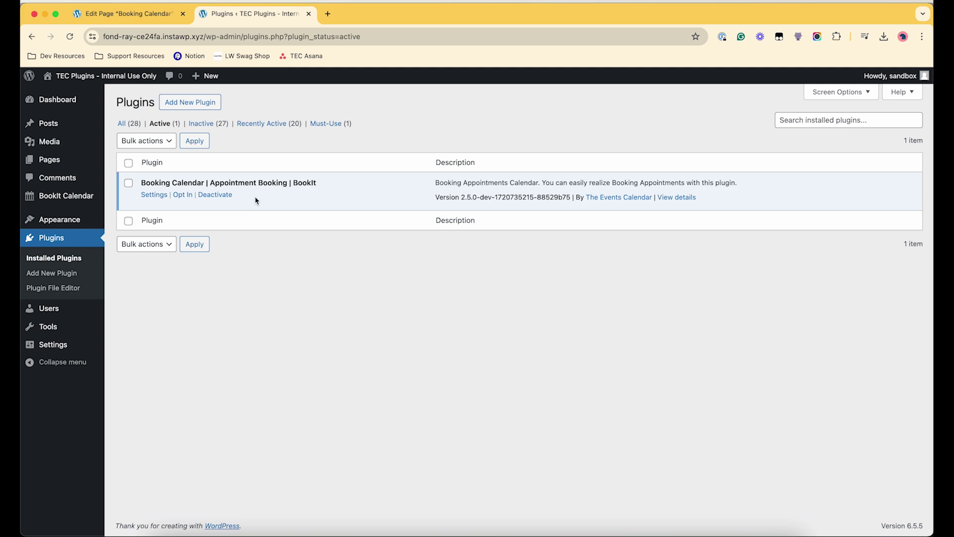
- Open BookIt settings and confirm booking type Registered Booking and 15-minute time slots
mouse_move(68, 196)
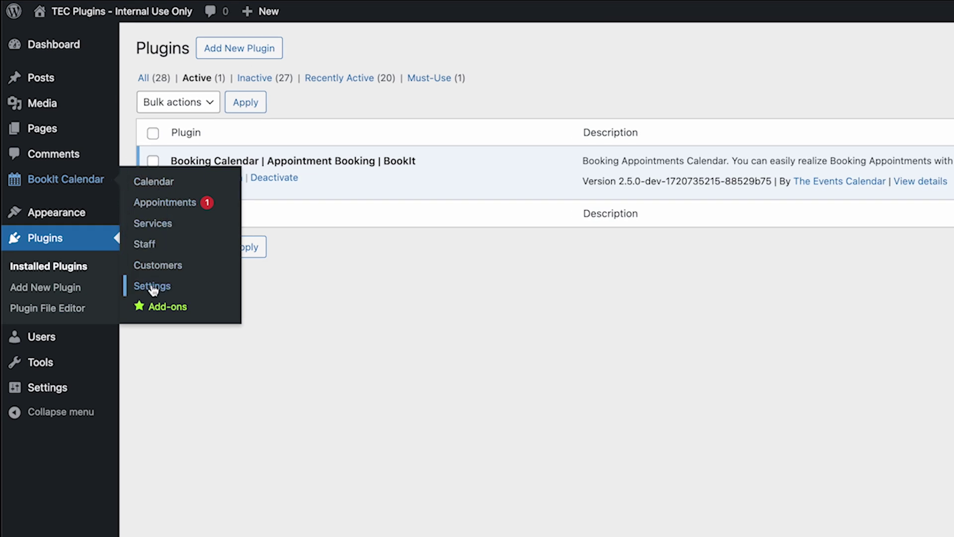
left_click(153, 285)
scroll(248, 155, "down", 1)
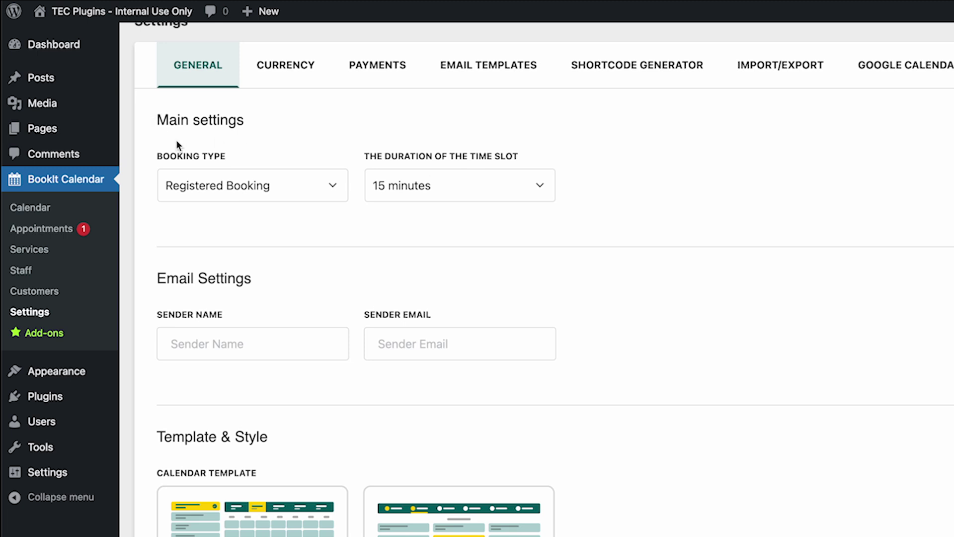
left_click(223, 177)
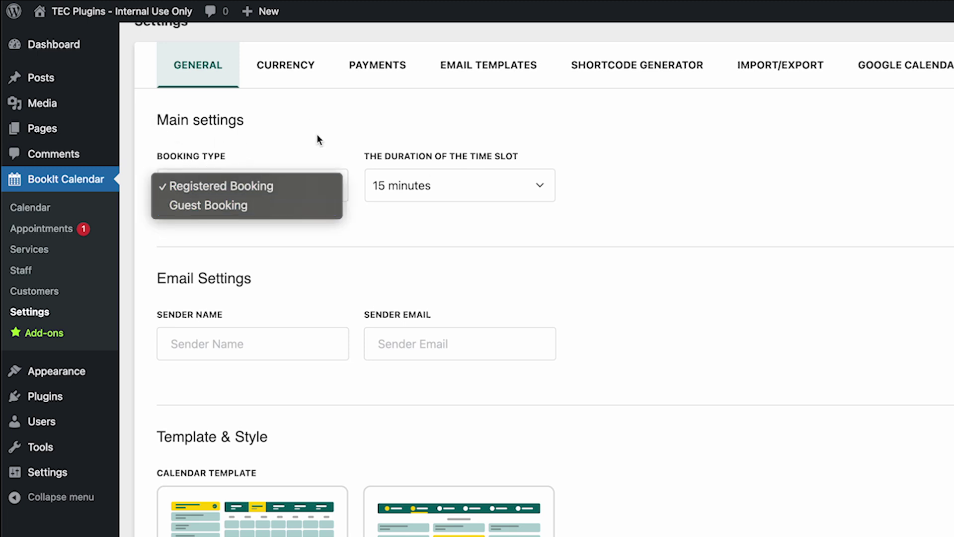
left_click(230, 156)
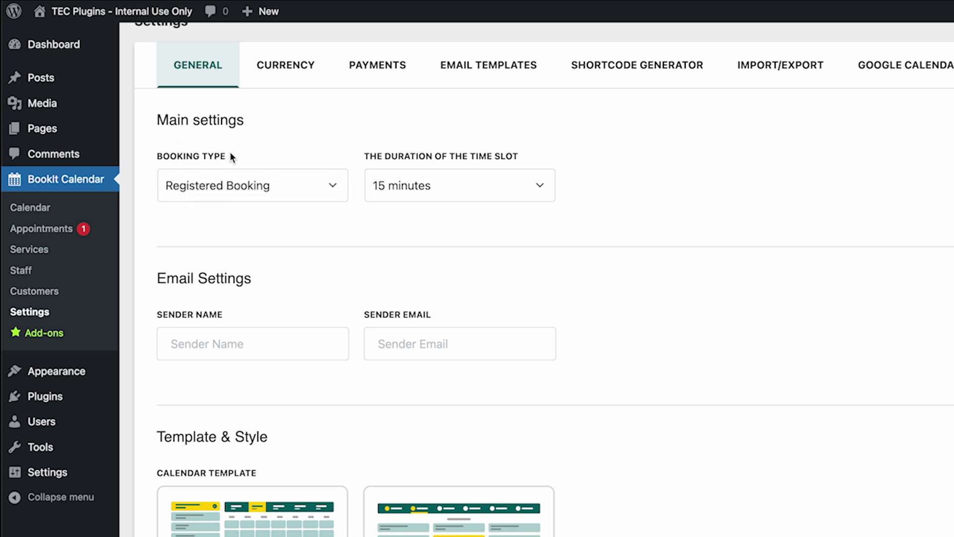
left_click(468, 190)
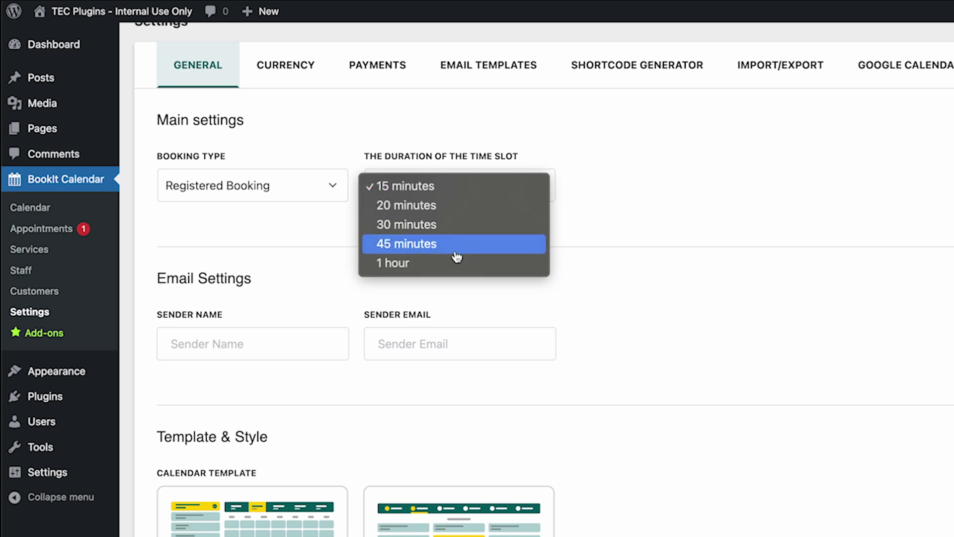
left_click(602, 263)
- Review the remaining General options, then view the Currency tab set to United States dollar ($)
scroll(557, 268, "down", 3)
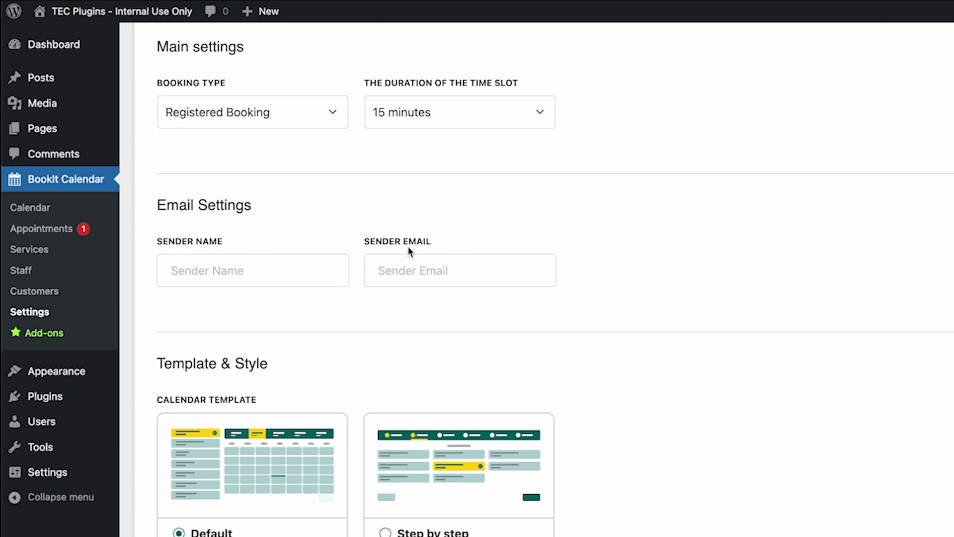
scroll(470, 294, "down", 6)
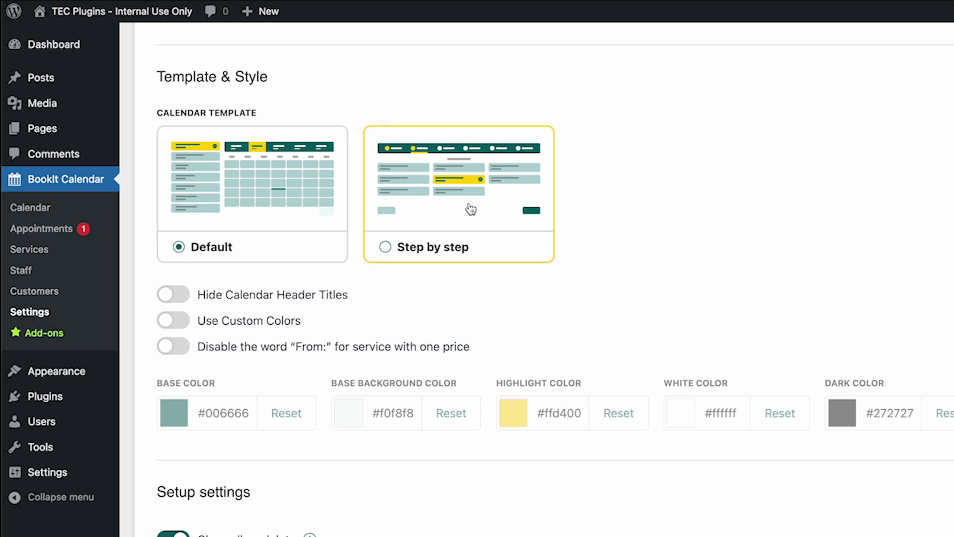
scroll(285, 315, "down", 1)
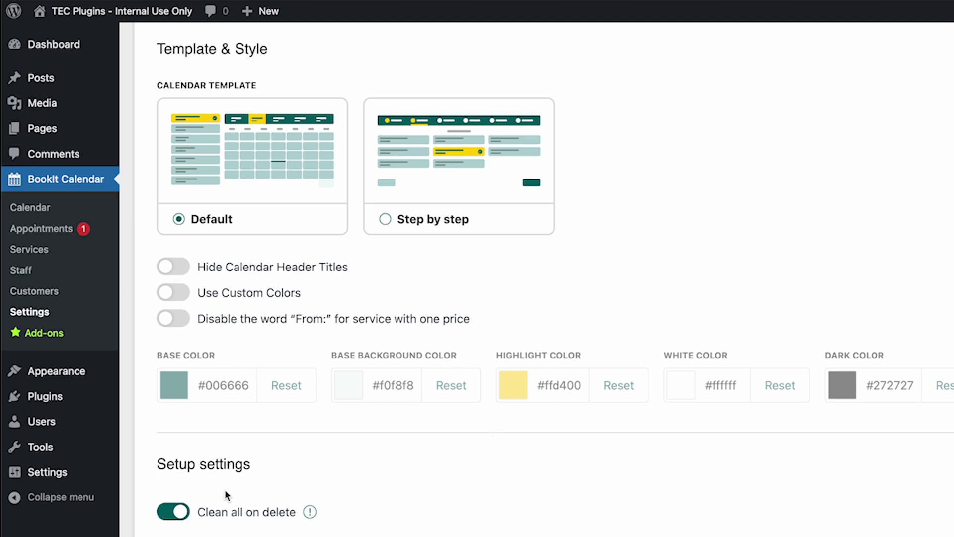
scroll(224, 490, "down", 1)
mouse_move(309, 495)
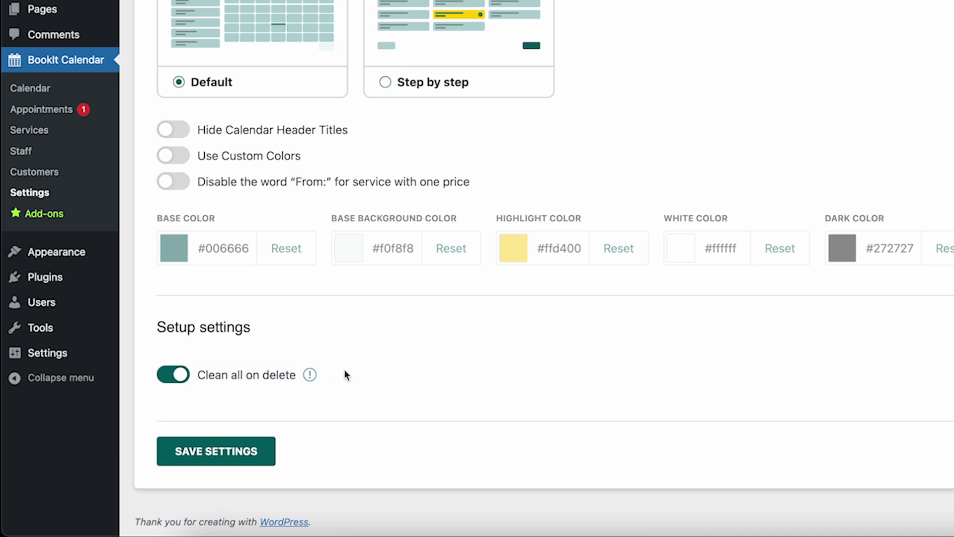
double_click(241, 324)
left_click(260, 325)
scroll(332, 428, "up", 10)
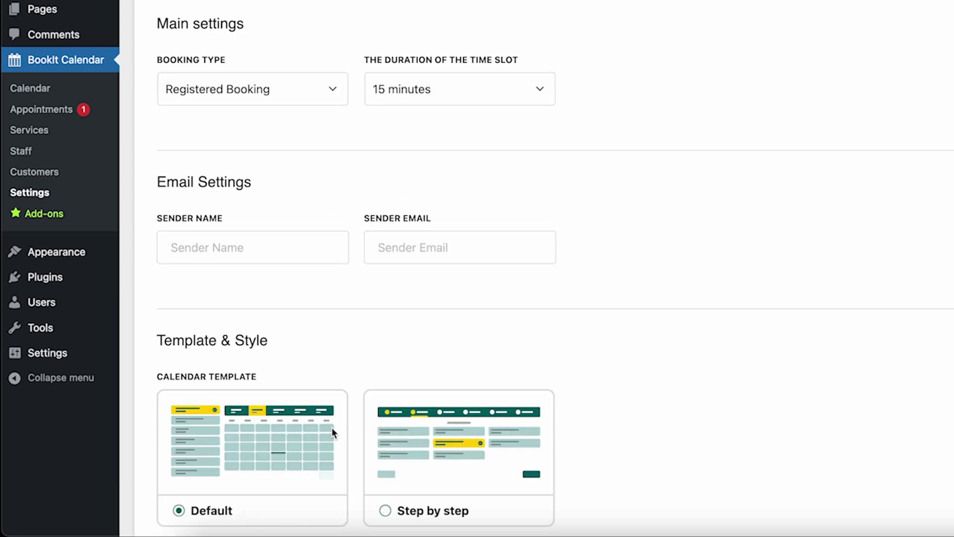
left_click(284, 89)
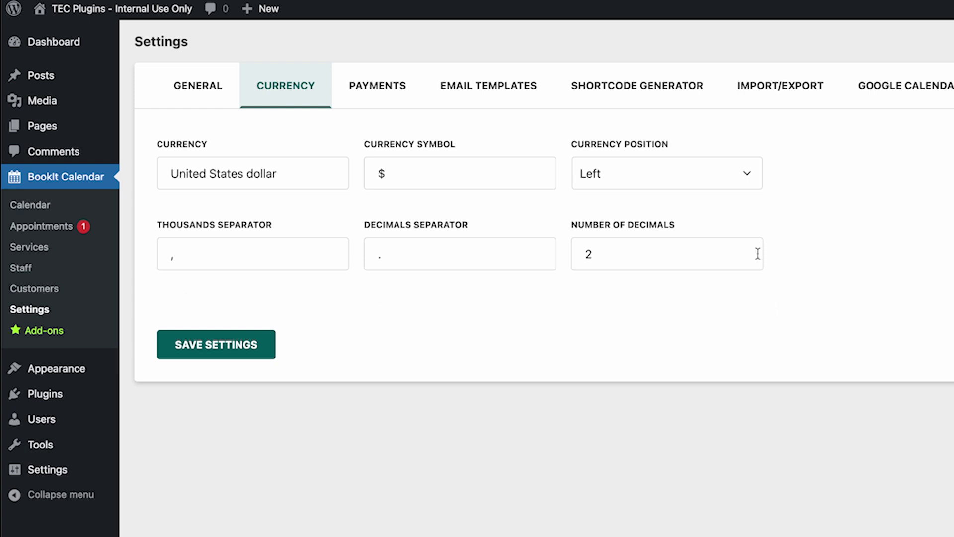
- Review the Payments gateways, leaving Pay Locally enabled, then bring up the New Appointment email template
left_click(391, 94)
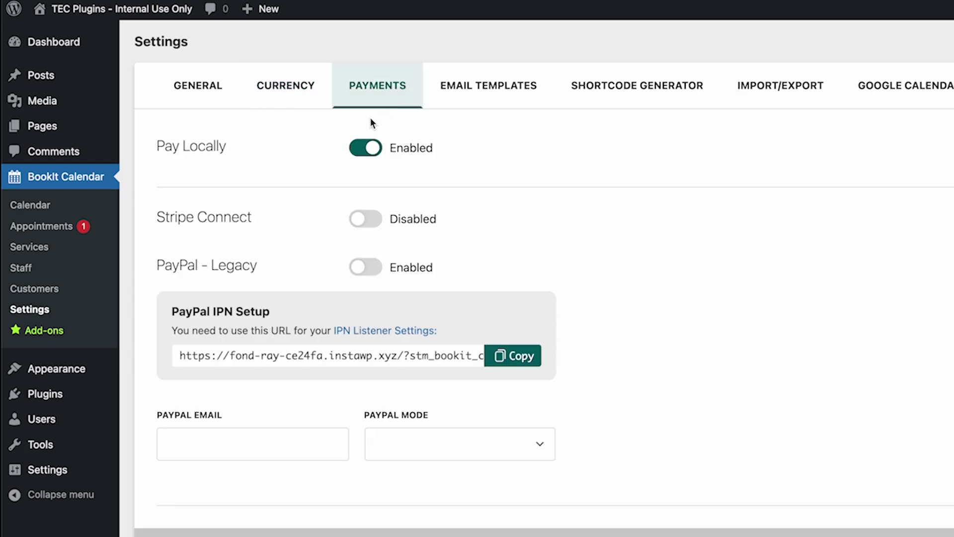
left_click_drag(151, 144, 233, 150)
left_click(232, 150)
scroll(237, 193, "down", 2)
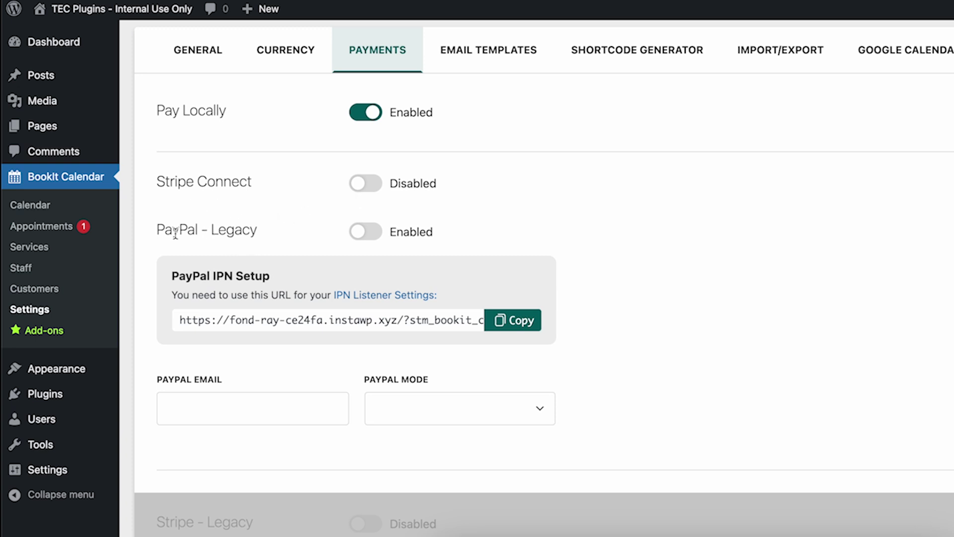
scroll(262, 242, "down", 1)
scroll(268, 249, "down", 5)
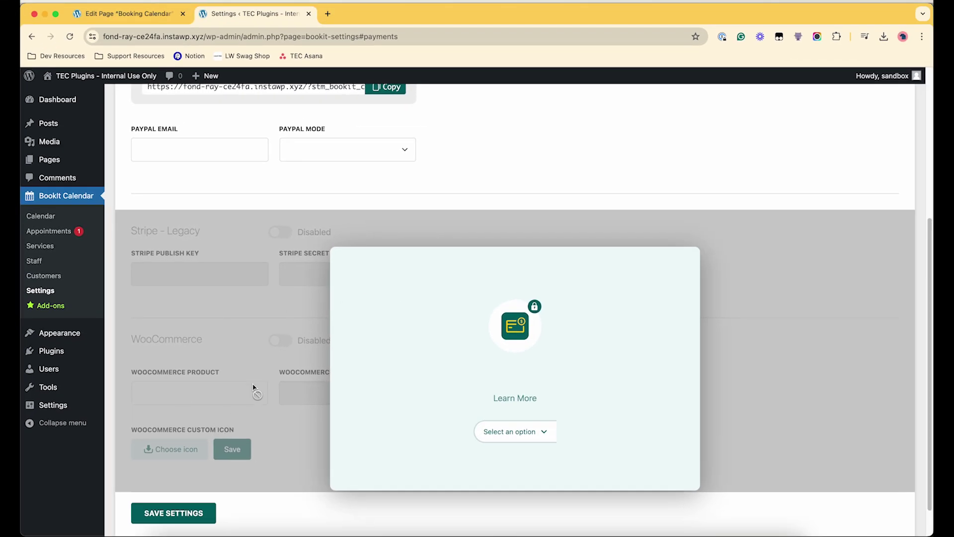
scroll(255, 390, "up", 5)
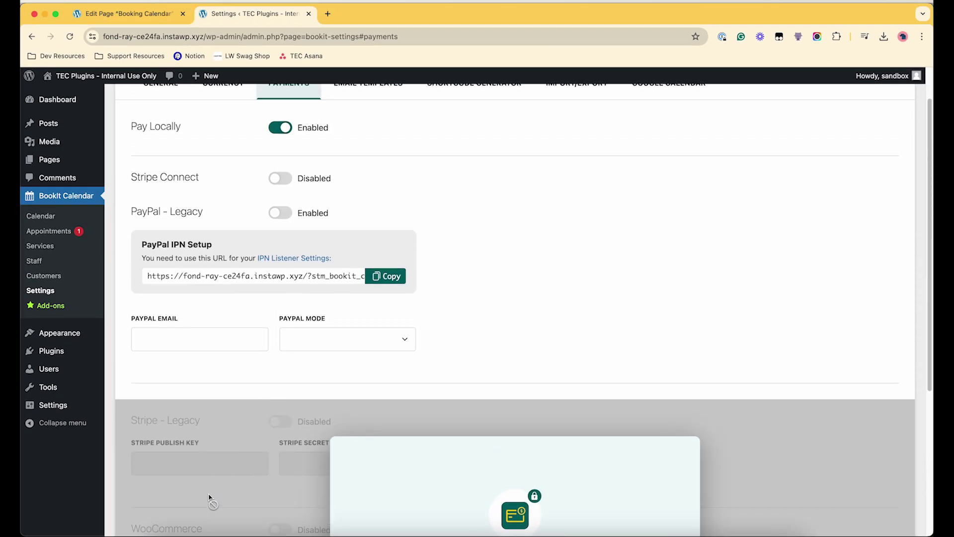
scroll(213, 502, "up", 1)
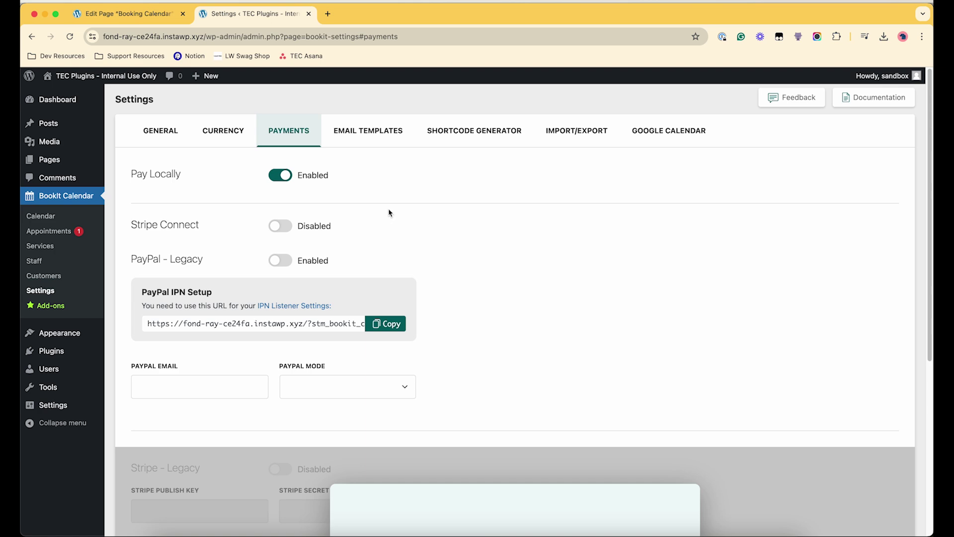
left_click(362, 138)
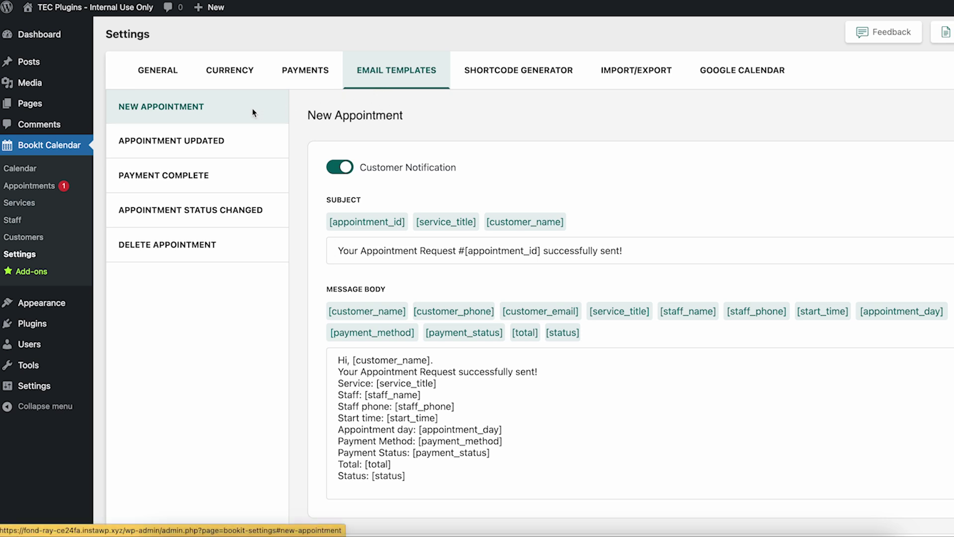
- Inspect the New Appointment subject, then view the Appointment Updated, Payment Complete and Status Changed templates
double_click(406, 254)
triple_click(438, 254)
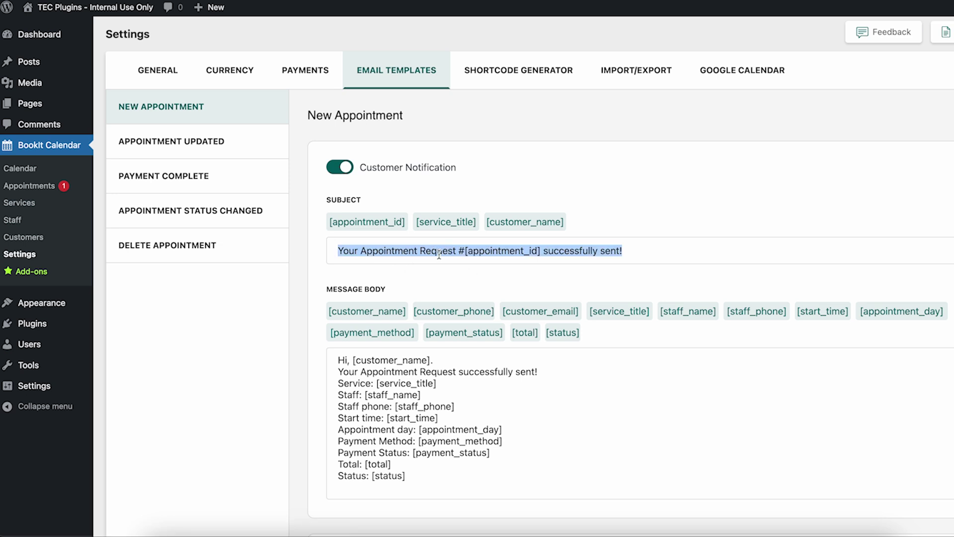
scroll(453, 259, "down", 1)
left_click(166, 112)
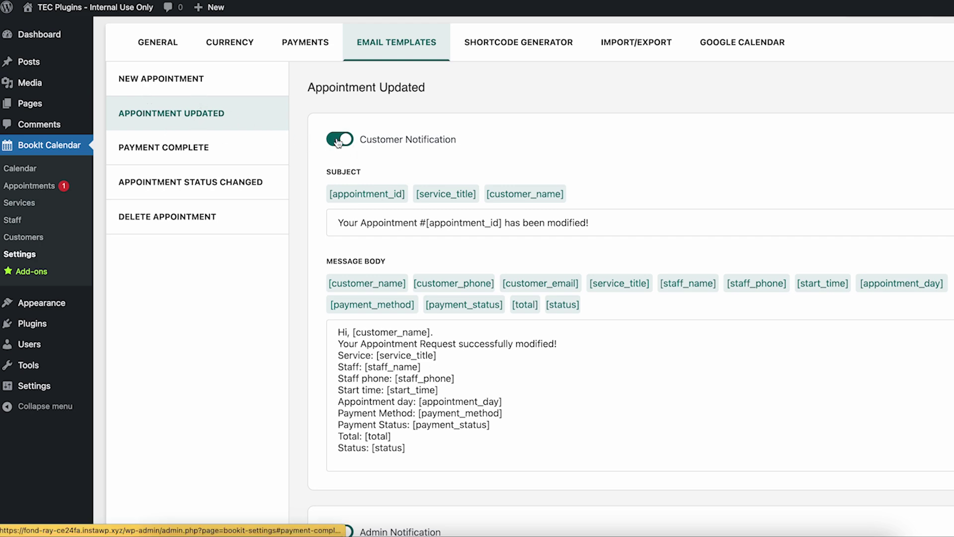
left_click(185, 149)
left_click(188, 181)
- Scroll through the Status Changed template and show the Shortcode Generator with its default [bookit] shortcode
scroll(551, 405, "down", 6)
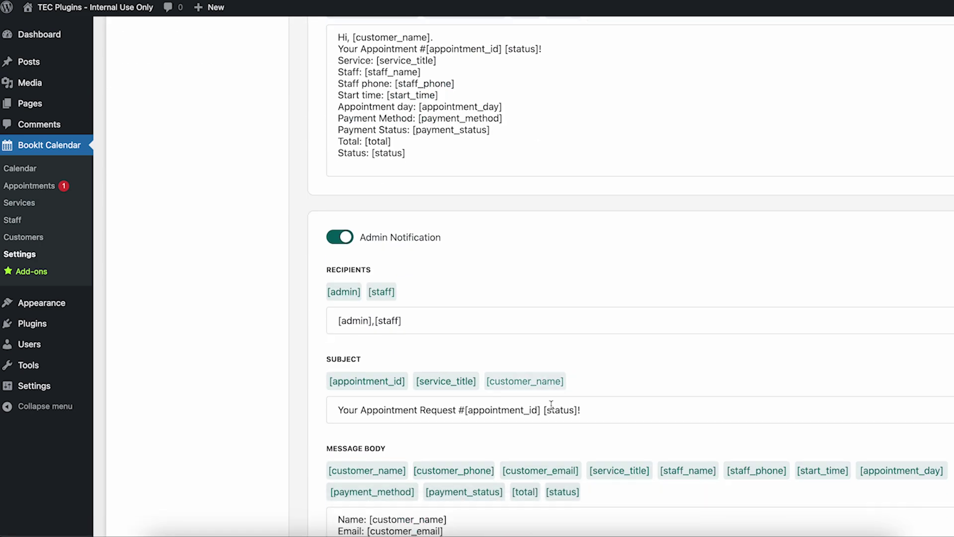
scroll(551, 405, "down", 5)
scroll(264, 236, "up", 5)
scroll(390, 286, "up", 1)
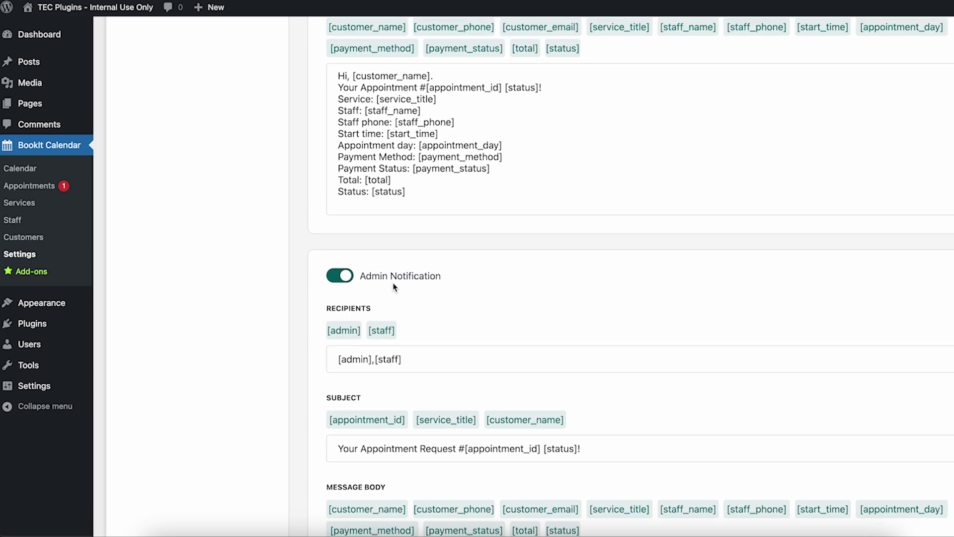
scroll(394, 287, "up", 6)
left_click(512, 76)
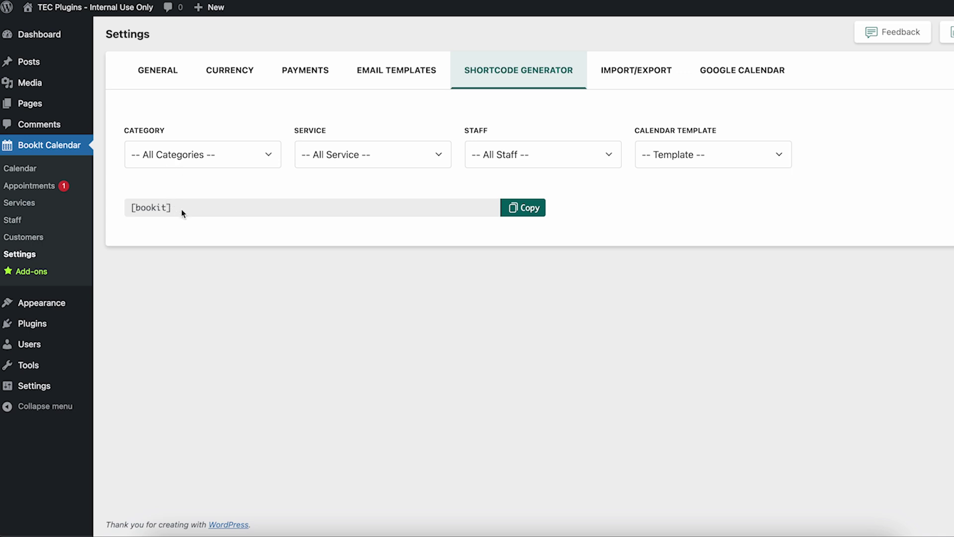
- Limit the shortcode to category Dog Services and service Dog Walking
left_click(263, 158)
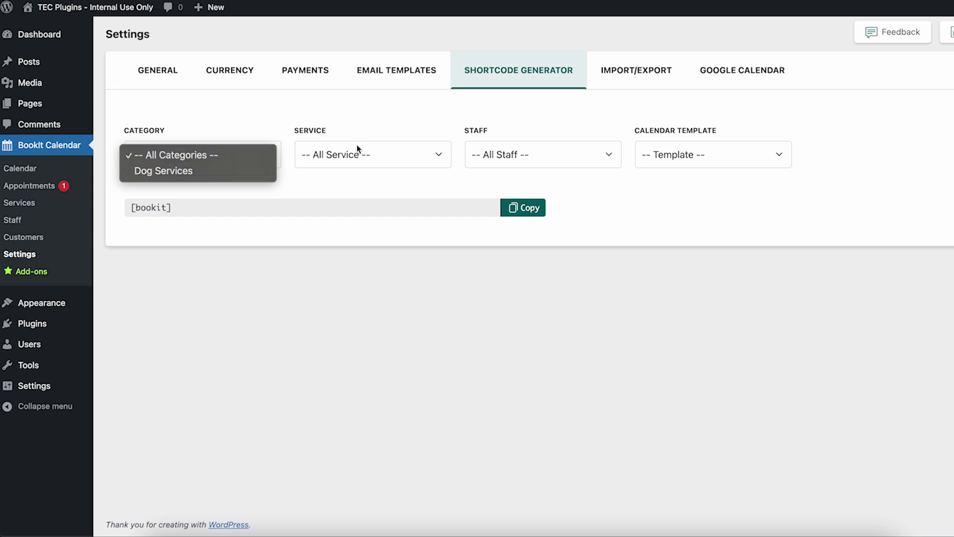
left_click(342, 131)
left_click(367, 154)
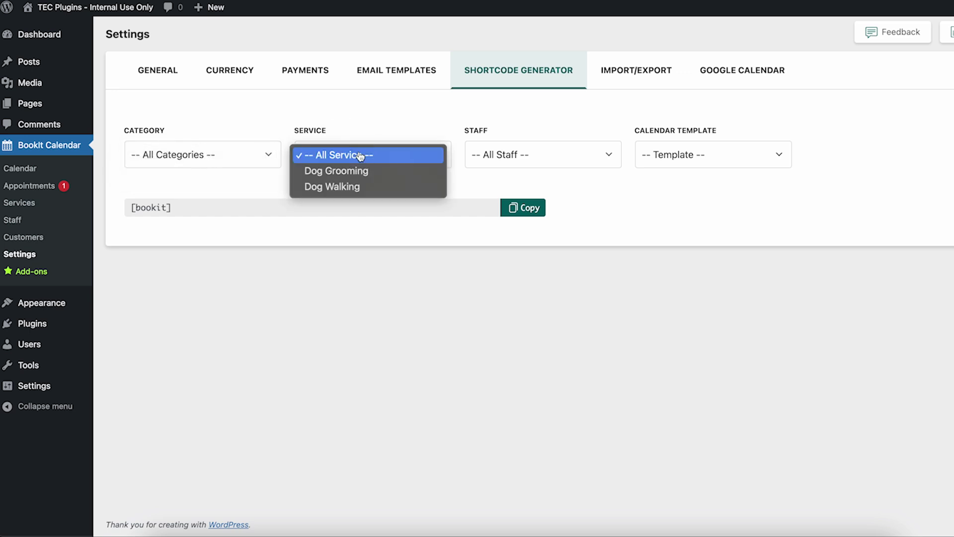
left_click(314, 175)
left_click(190, 162)
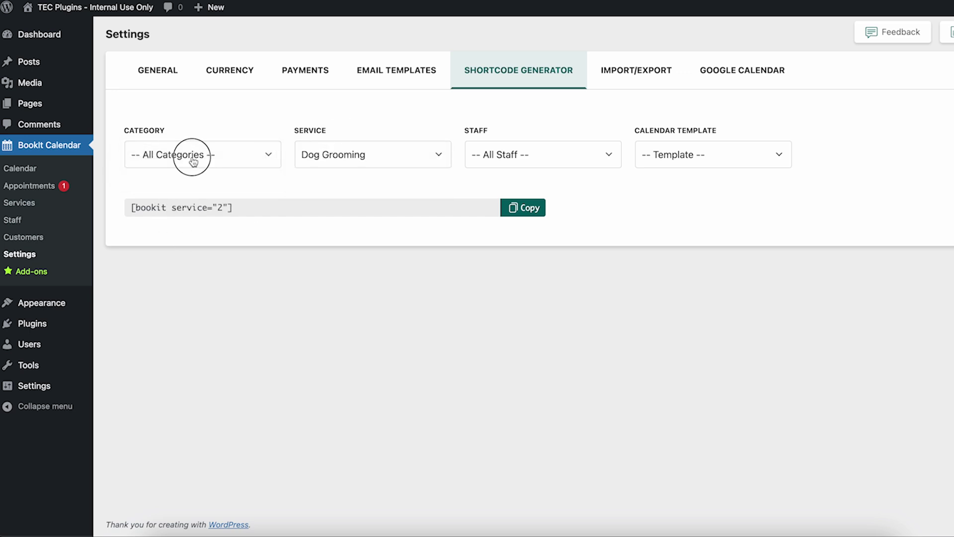
left_click(199, 172)
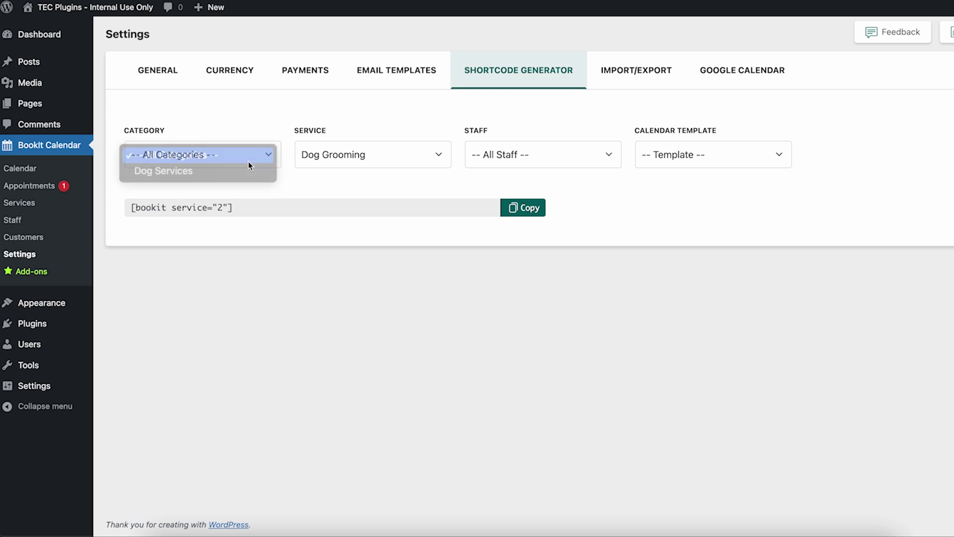
left_click(347, 157)
left_click(386, 187)
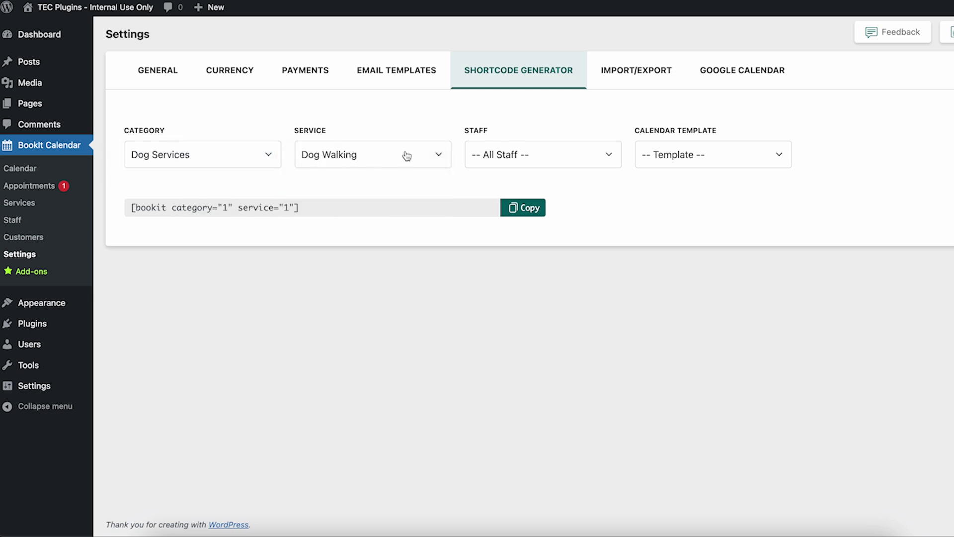
- Assign a staff member to the shortcode, check the [bookit] output, and show Import/Export
left_click(576, 160)
left_click(569, 171)
left_click_drag(167, 207, 128, 205)
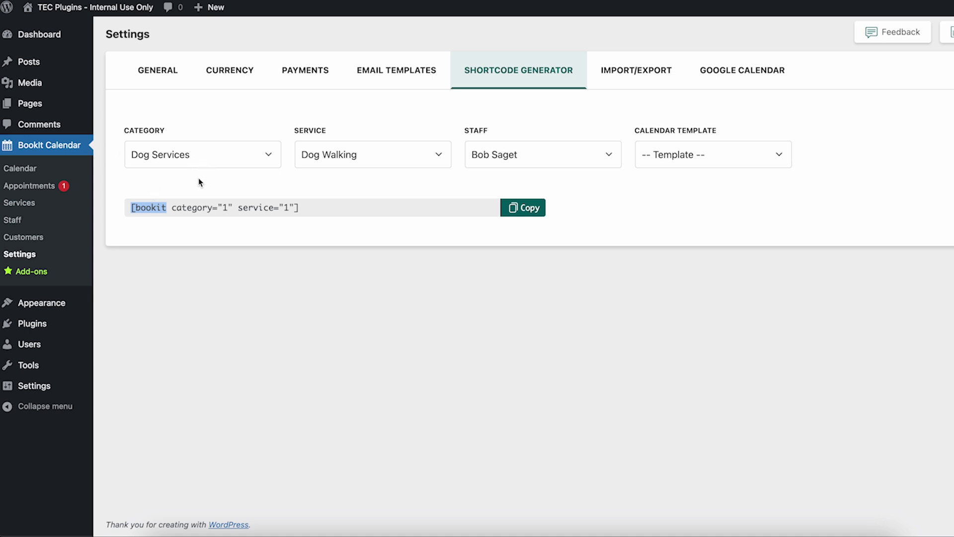
left_click(629, 81)
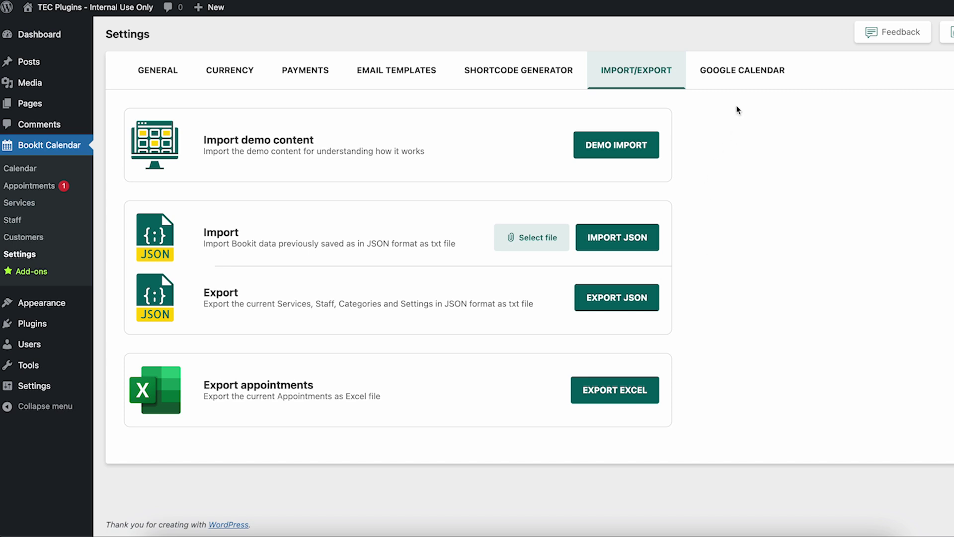
- View the Google Calendar settings, then go to the Services list showing Dog Grooming and Dog Walking
left_click(734, 80)
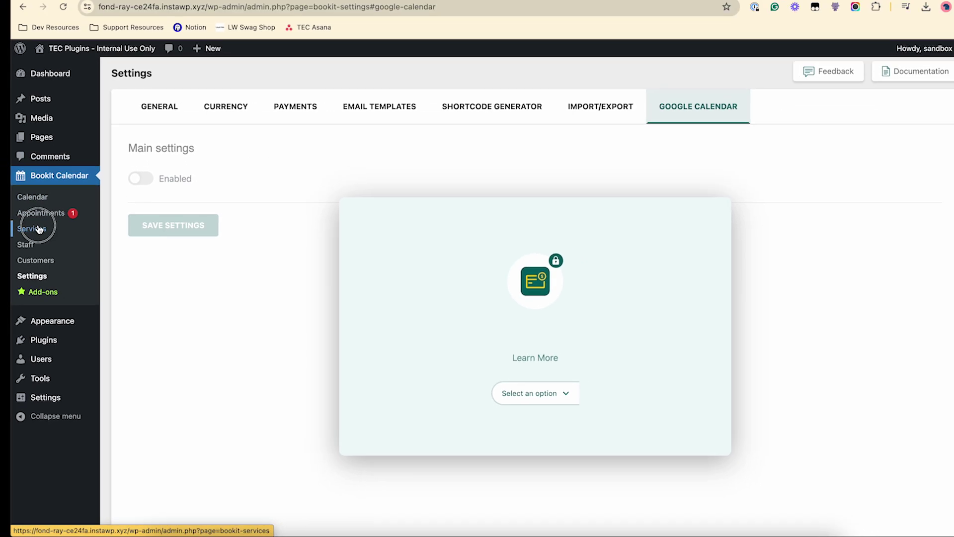
left_click(20, 202)
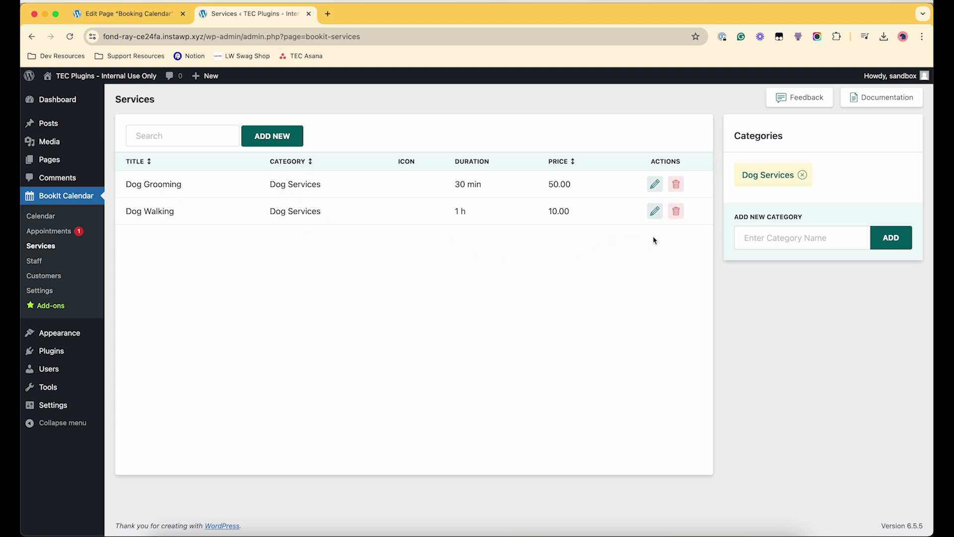
- Add a new service category named Tutoring
left_click(781, 233)
type("Tutoring")
left_click(891, 238)
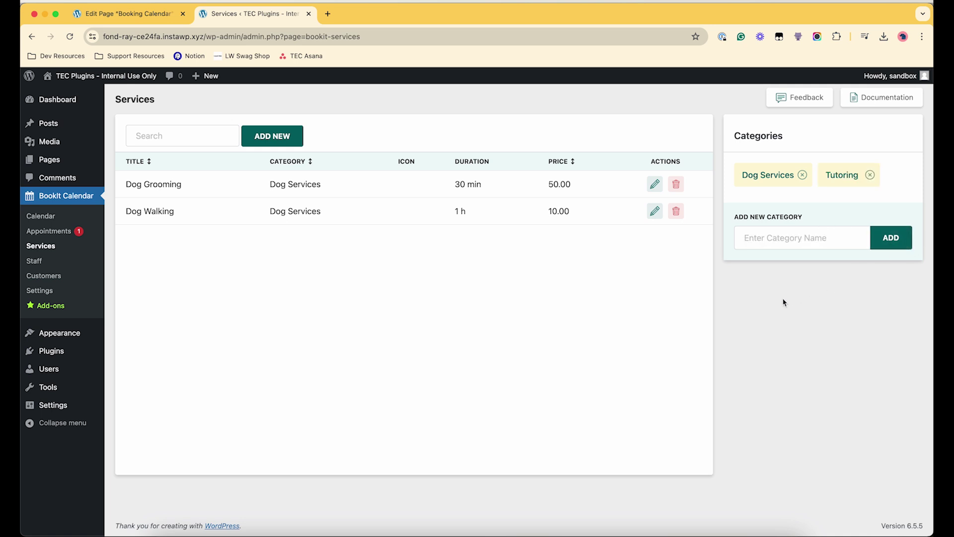
- Create the 1:1 tutoring service in Tutoring, lasting 2 h, priced 200
left_click(272, 136)
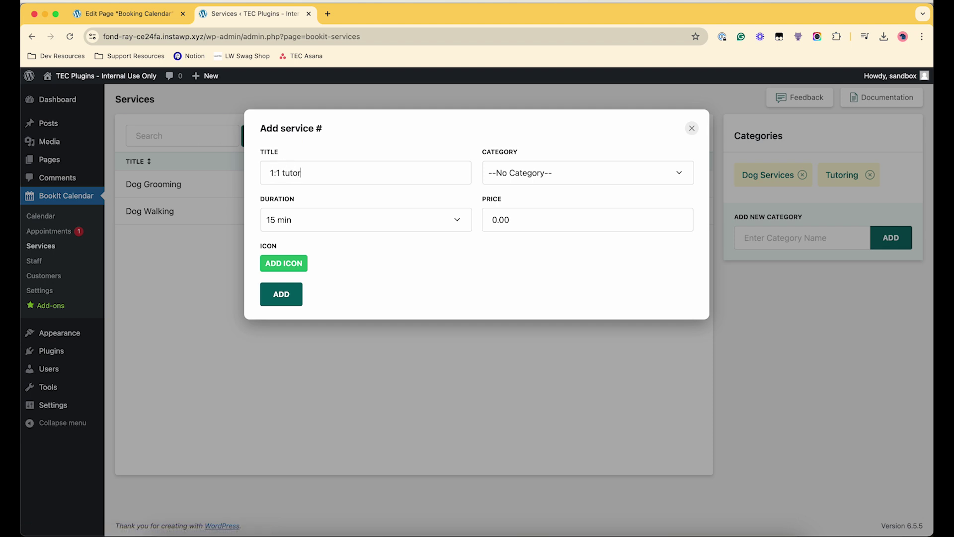
left_click(507, 173)
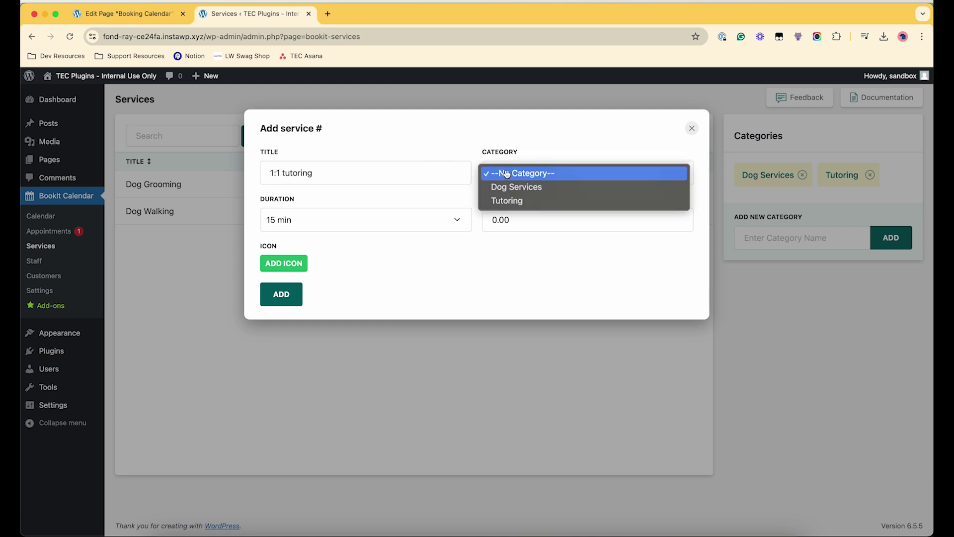
left_click(505, 201)
left_click(339, 231)
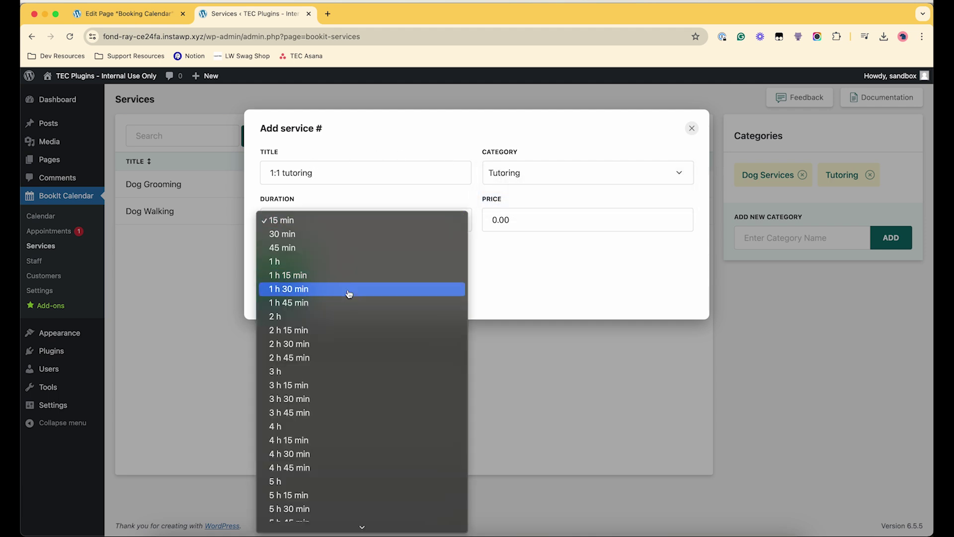
left_click(334, 316)
left_click(514, 221)
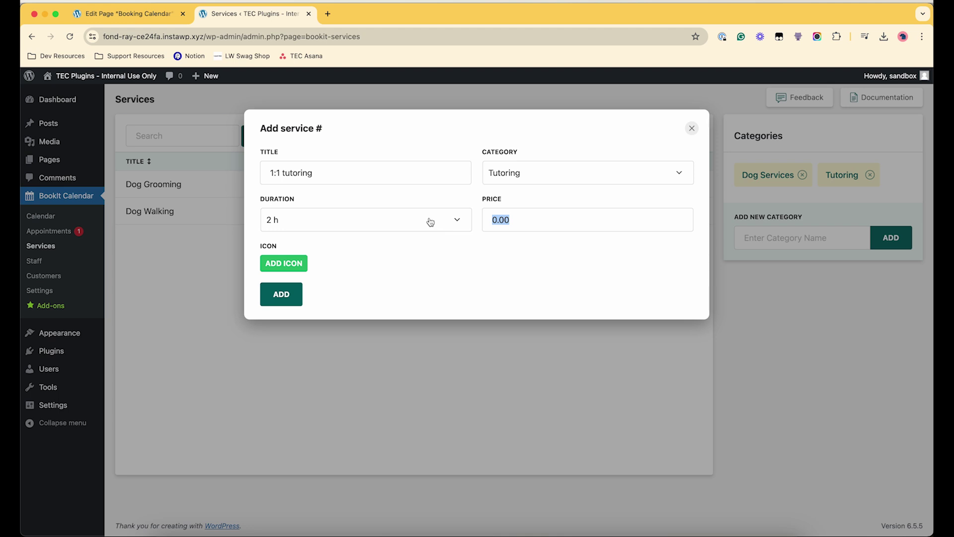
type("2")
left_click(281, 296)
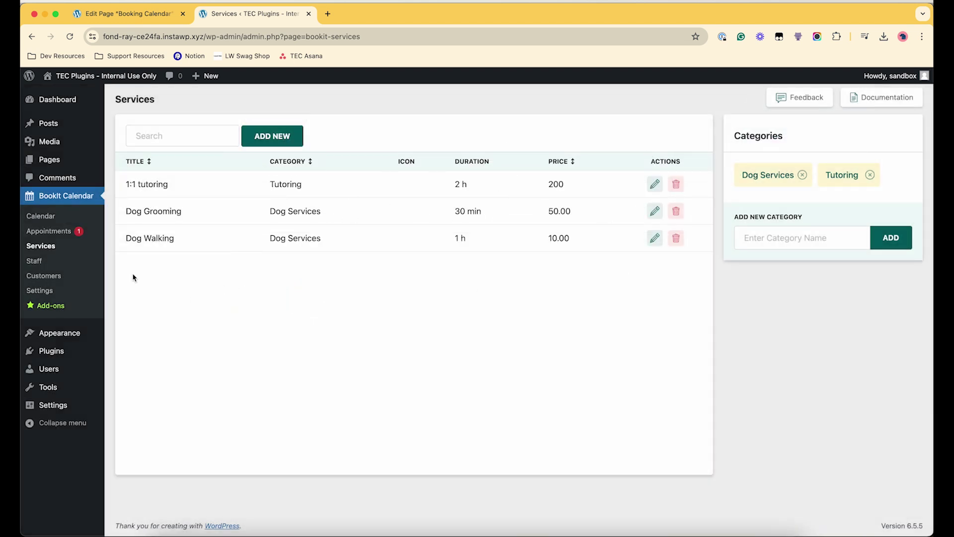
- Go to the Staff list and start a new staff member
left_click(35, 261)
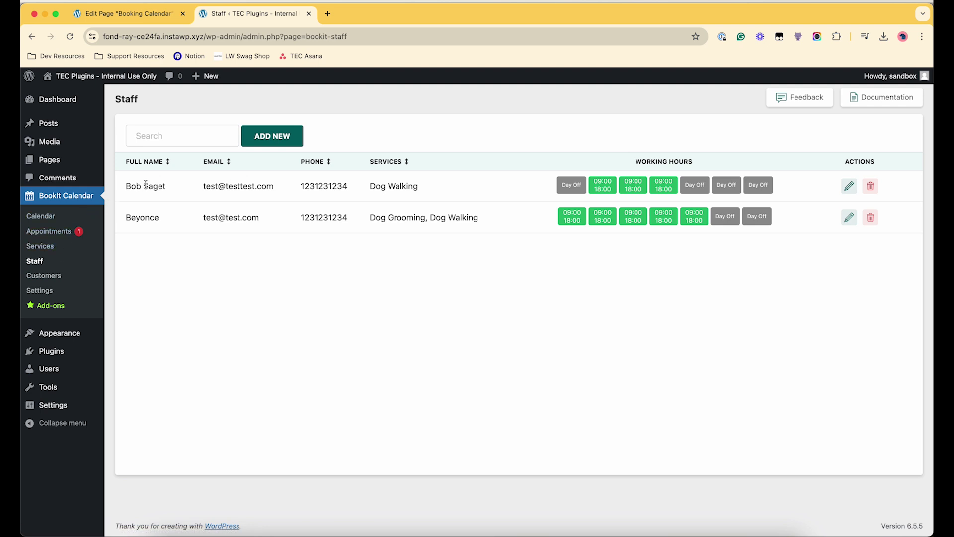
left_click_drag(485, 224, 313, 273)
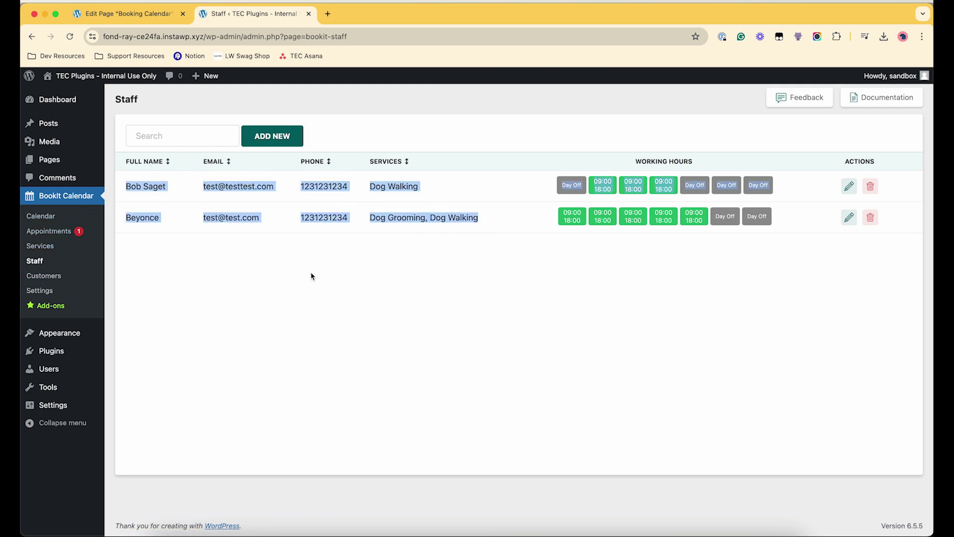
left_click(435, 266)
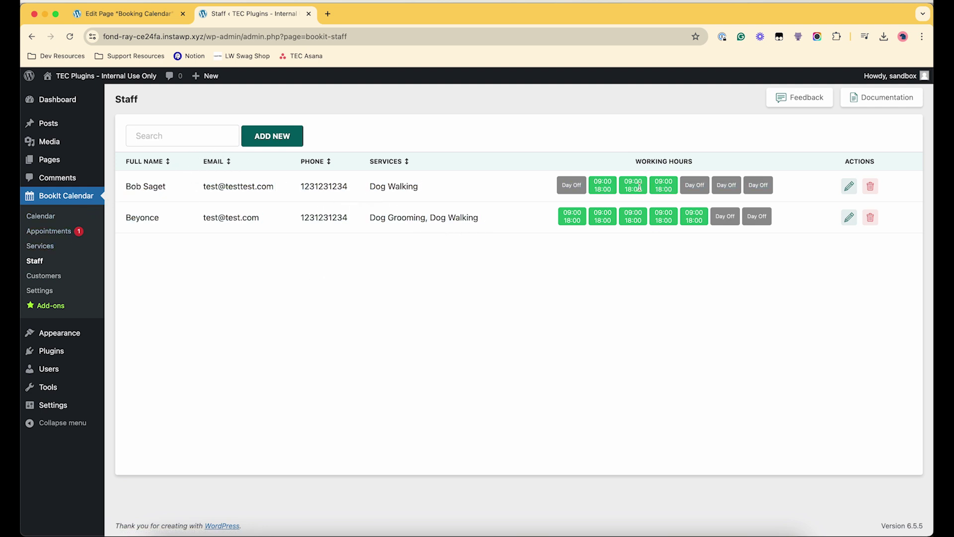
left_click(301, 142)
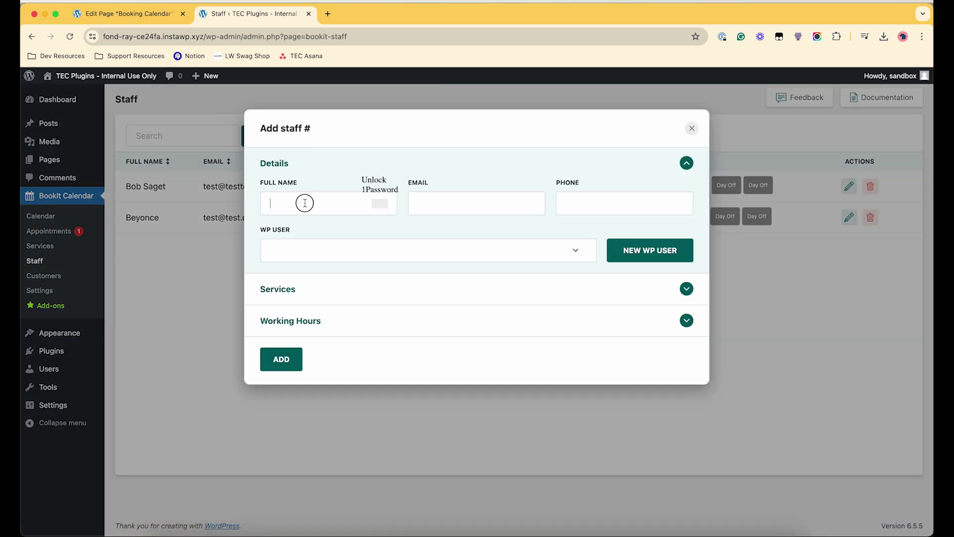
- Enter the staff member's full name, e-mail address and phone number
type("Elmo")
key("Tab")
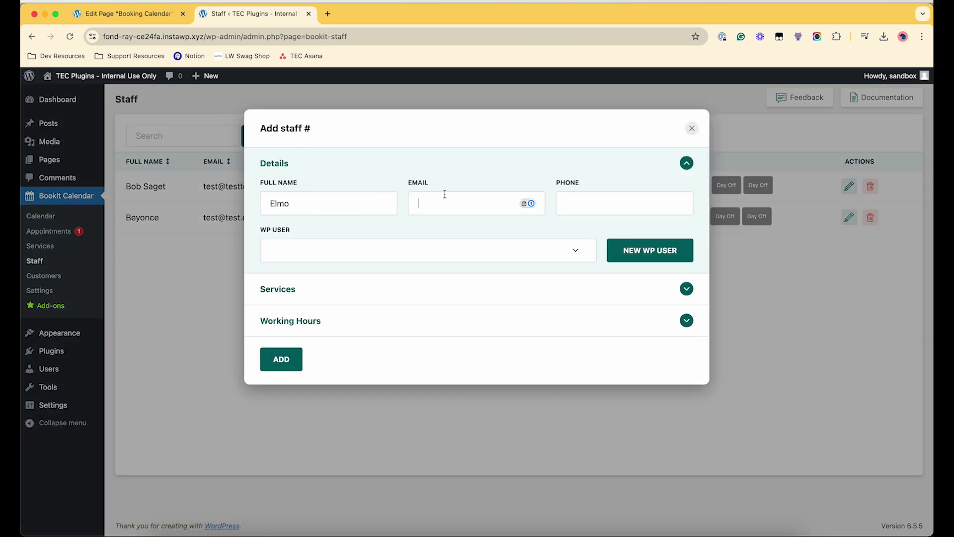
type("elmo@test.com")
key("Tab")
type("1233211234")
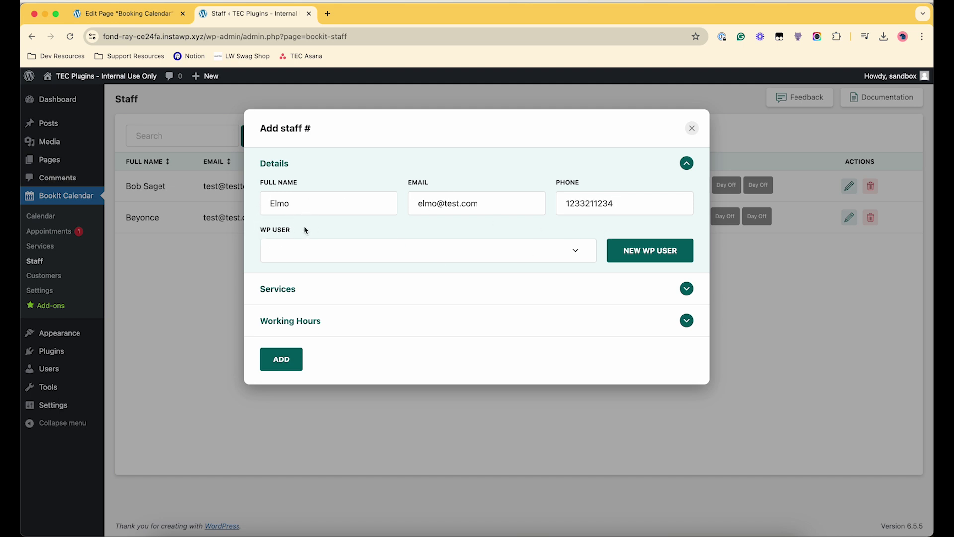
- Create a new linked WordPress user for the staff member with a confirmed password
left_click(542, 254)
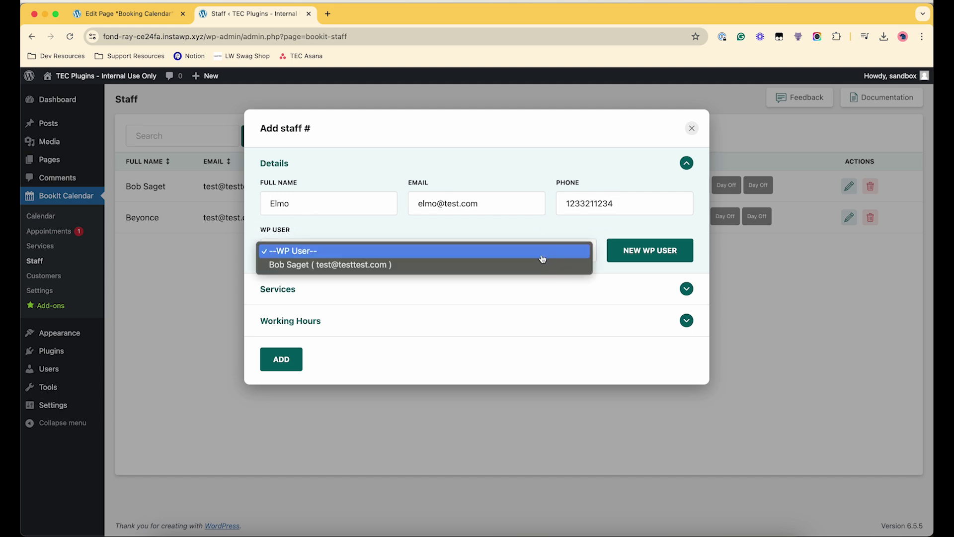
left_click(400, 244)
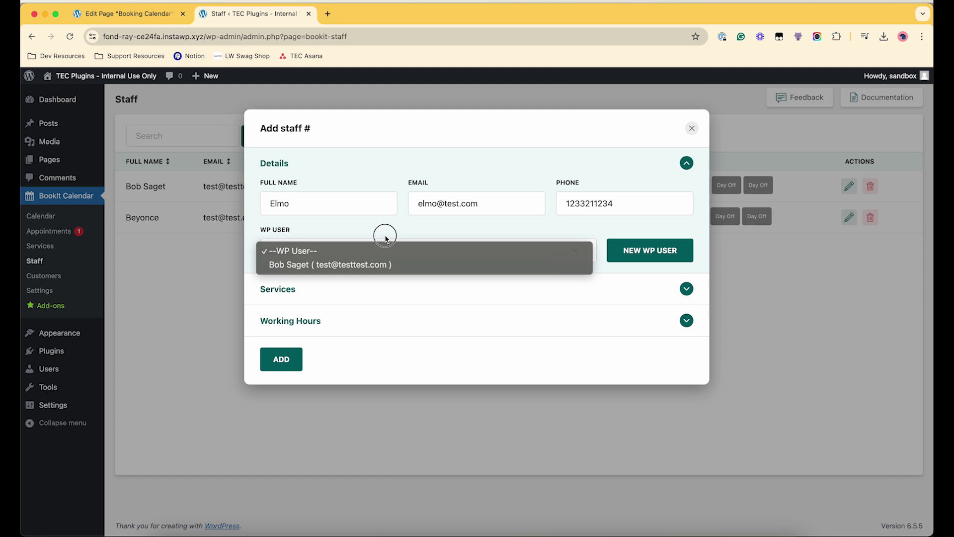
left_click(643, 252)
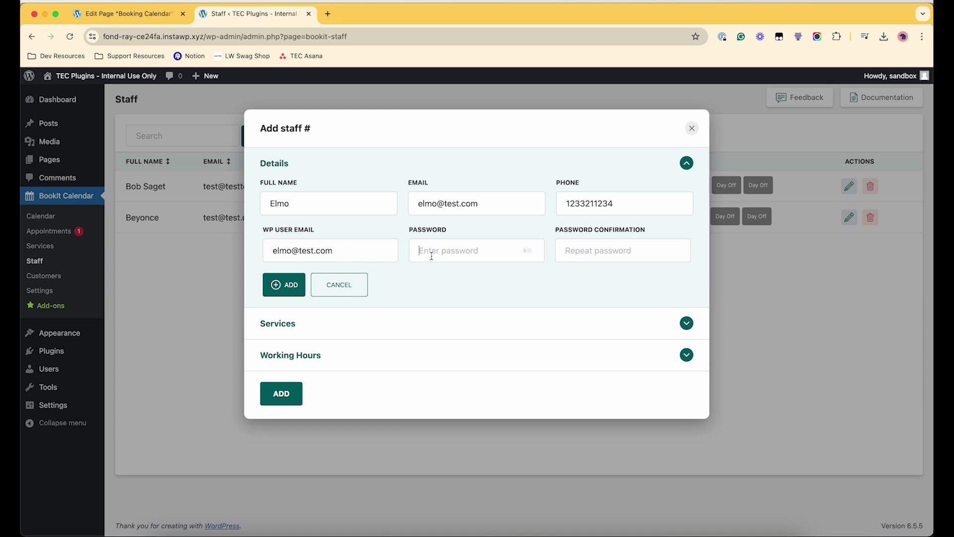
type("123")
left_click(570, 247)
type("123")
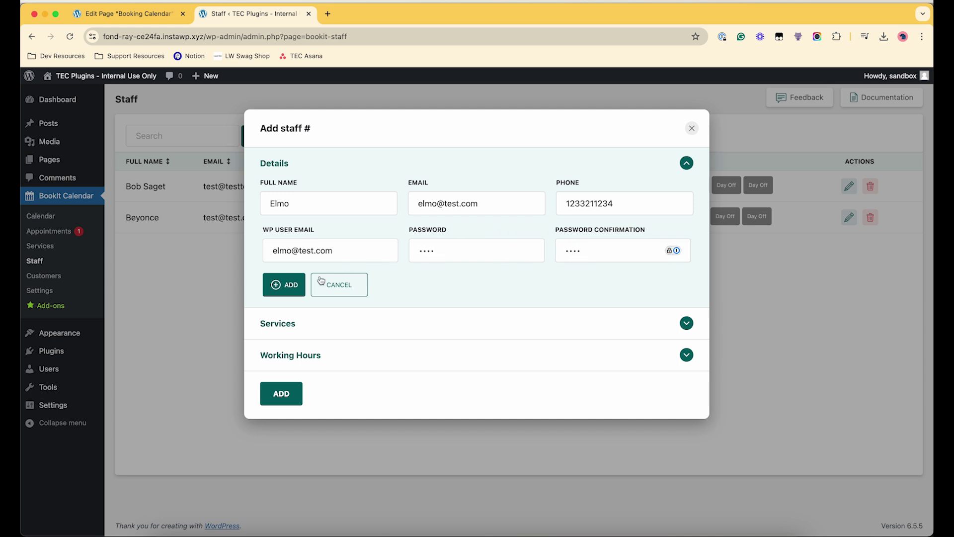
left_click(292, 285)
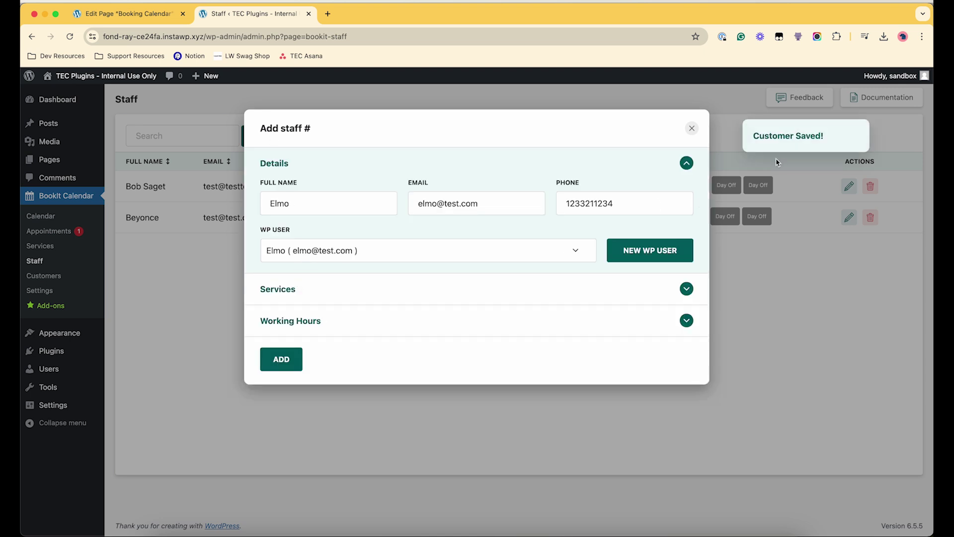
- Let the staff member offer 1:1 Tutoring and make Monday a day off
left_click(312, 290)
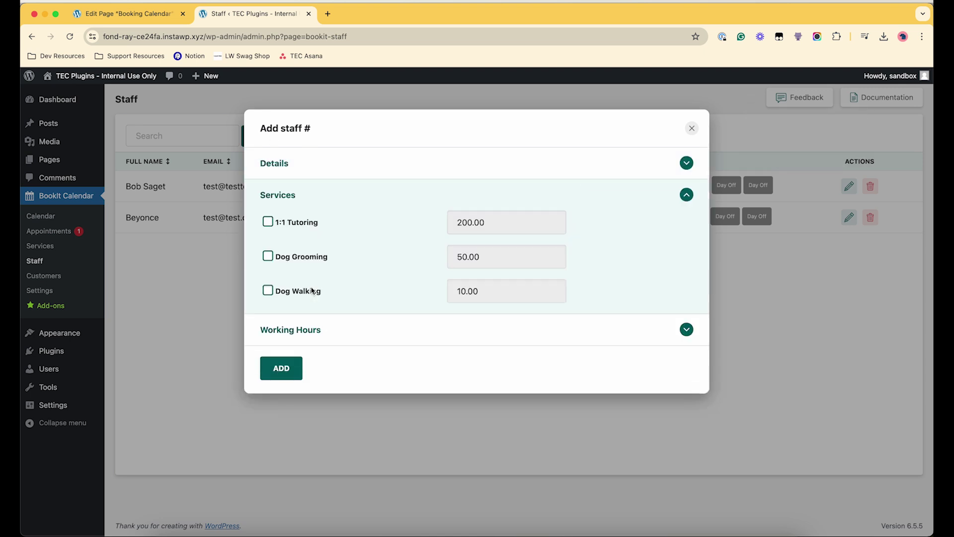
left_click(268, 223)
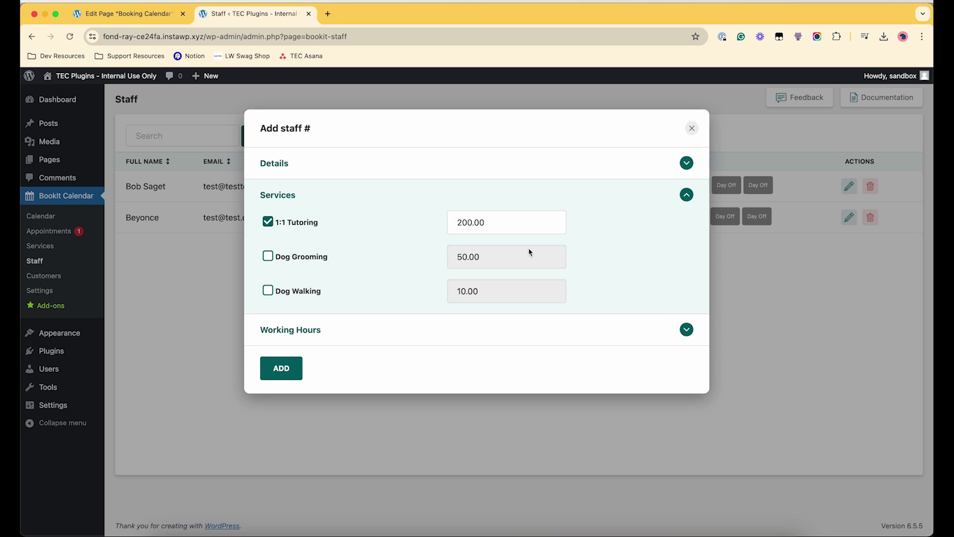
left_click(306, 331)
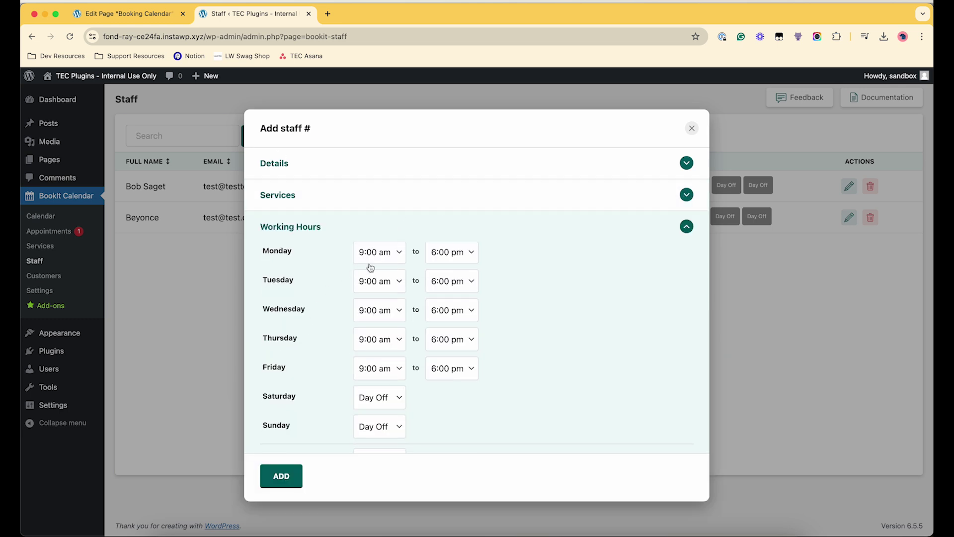
left_click(381, 254)
scroll(383, 255, "up", 5)
left_click(376, 12)
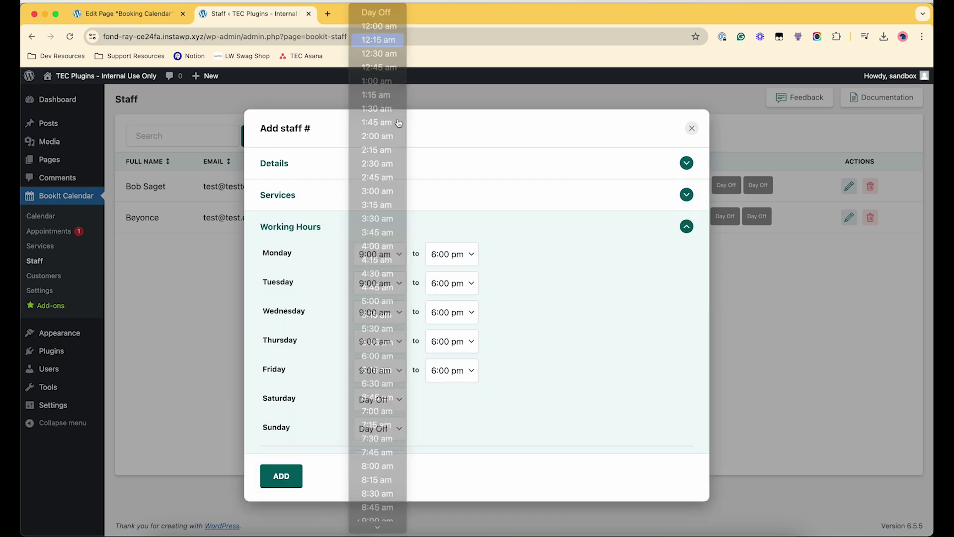
- Set Tuesday's working hours to 11:15 am–1:15 pm
left_click(376, 292)
scroll(373, 394, "down", 1)
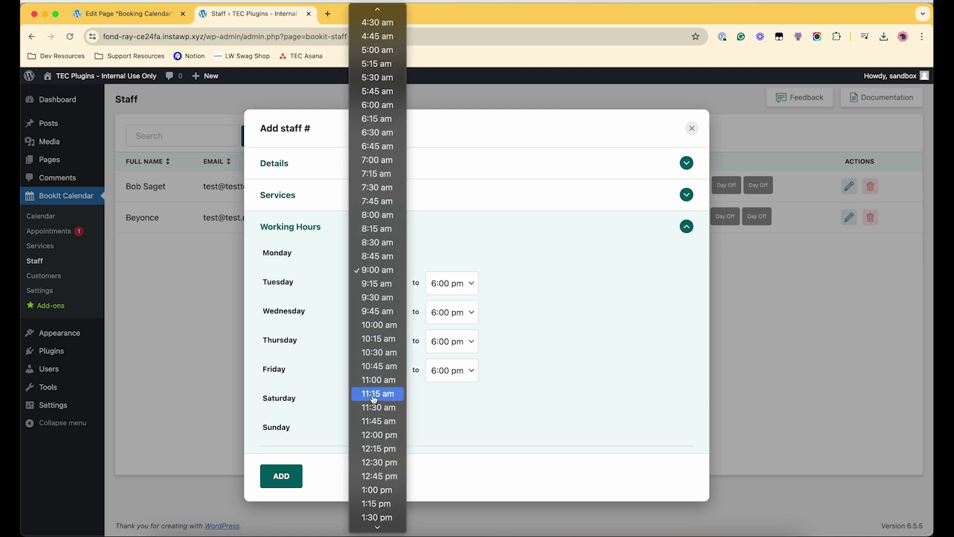
left_click(374, 396)
left_click(429, 284)
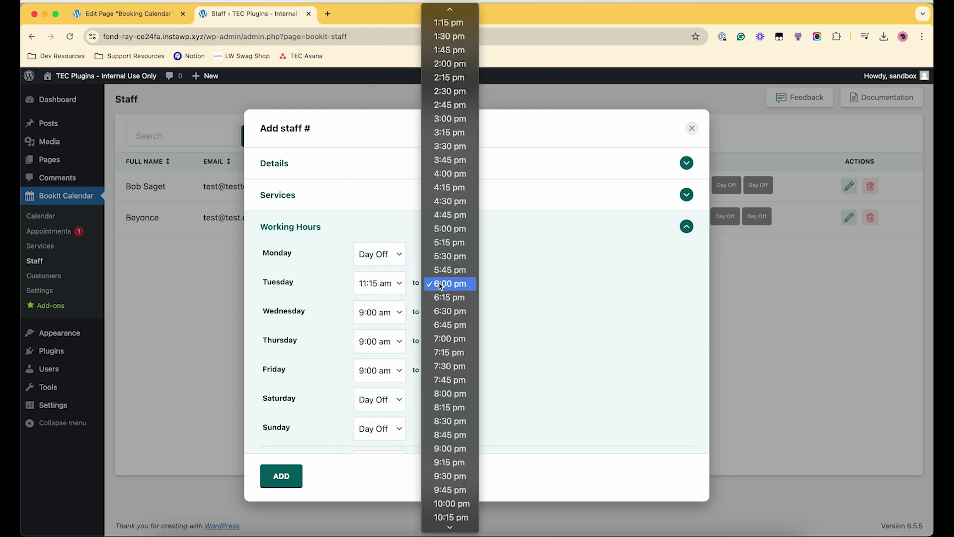
scroll(442, 255, "up", 10)
left_click(442, 254)
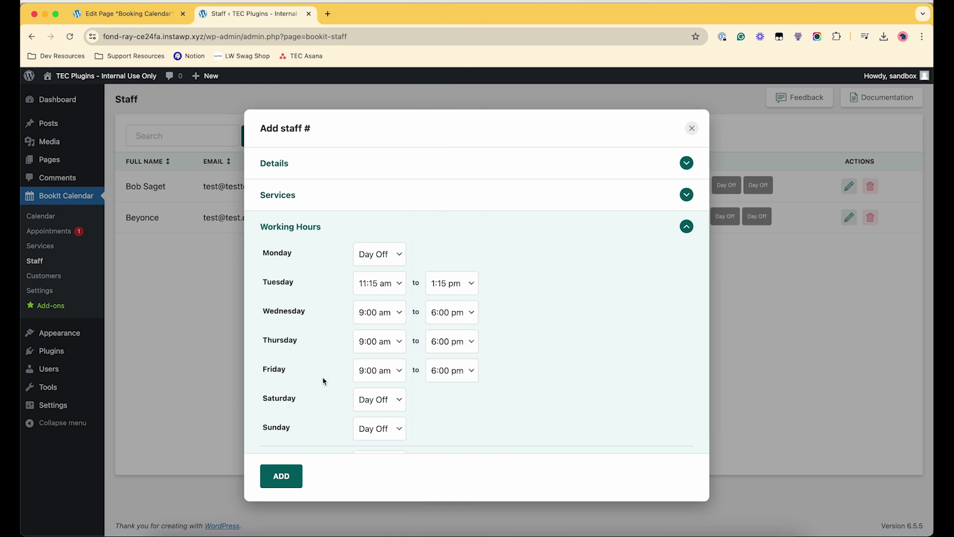
scroll(294, 426, "down", 1)
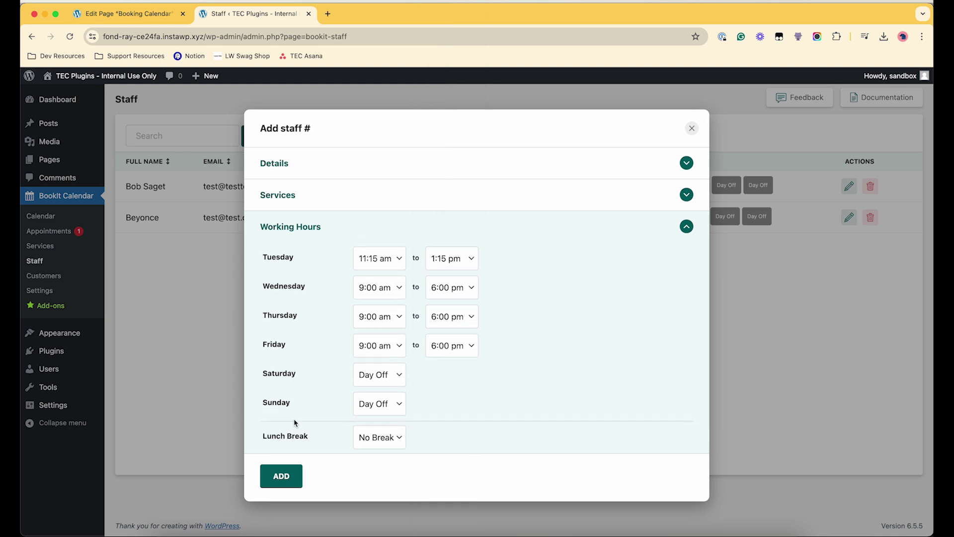
- Add a lunch break from 1:30 pm to 1:45 pm and save the new staff member
left_click(353, 438)
left_click(375, 448)
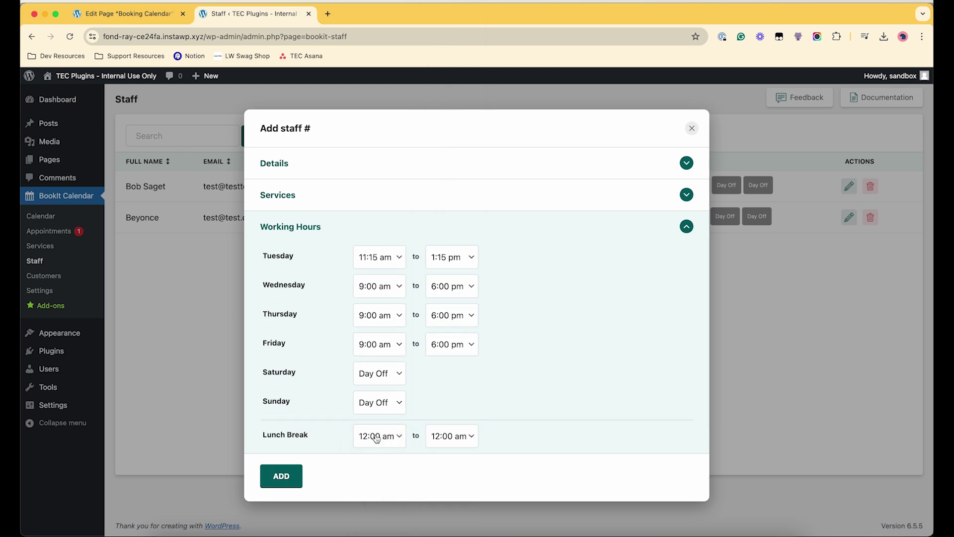
left_click(387, 444)
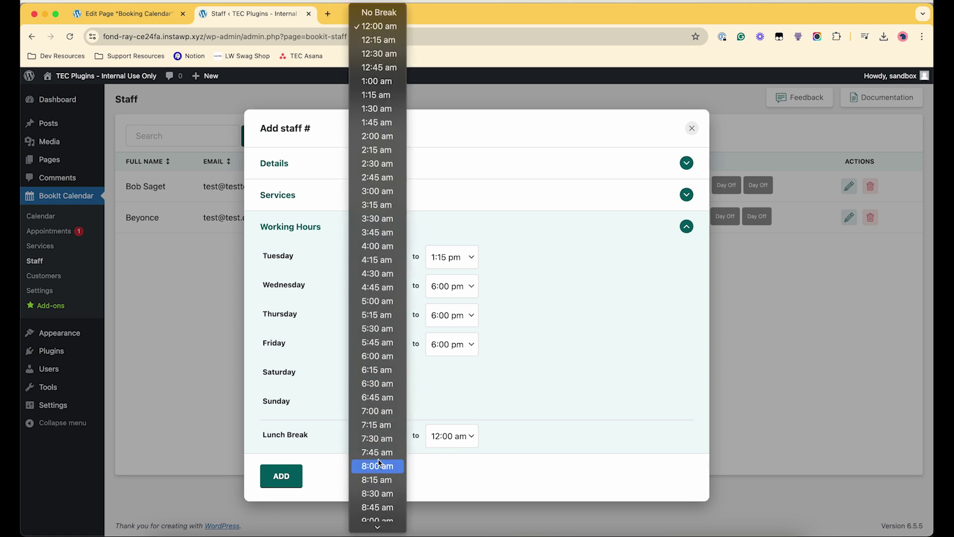
scroll(379, 462, "down", 10)
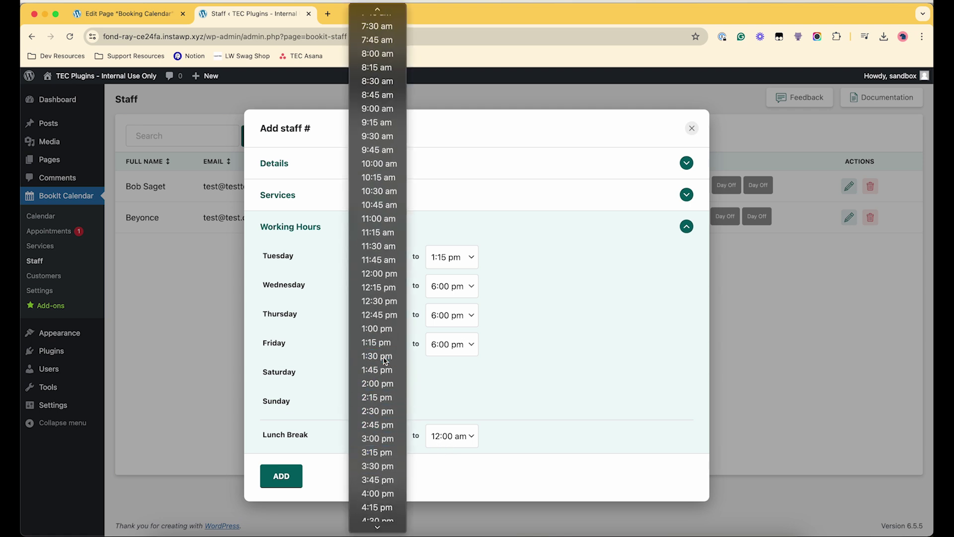
left_click(386, 360)
left_click(458, 440)
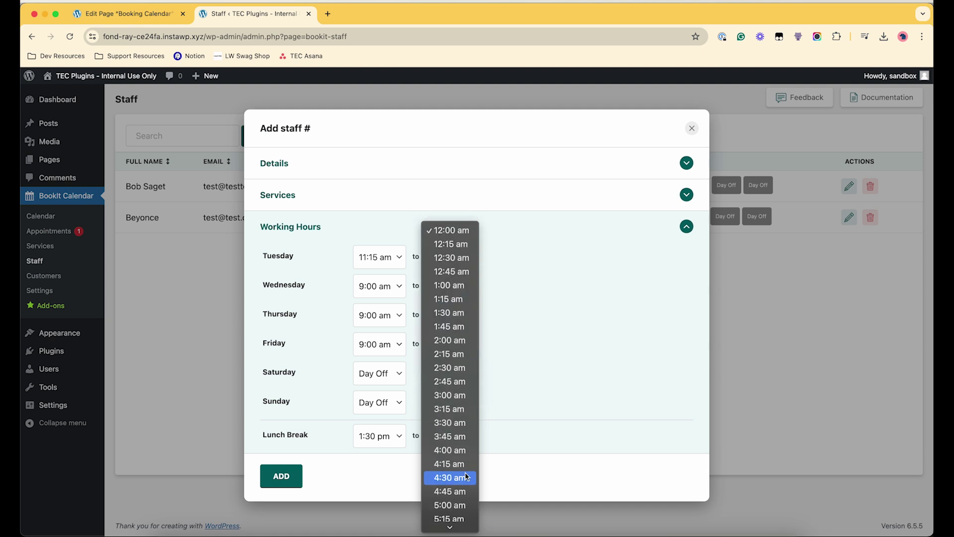
scroll(466, 476, "down", 10)
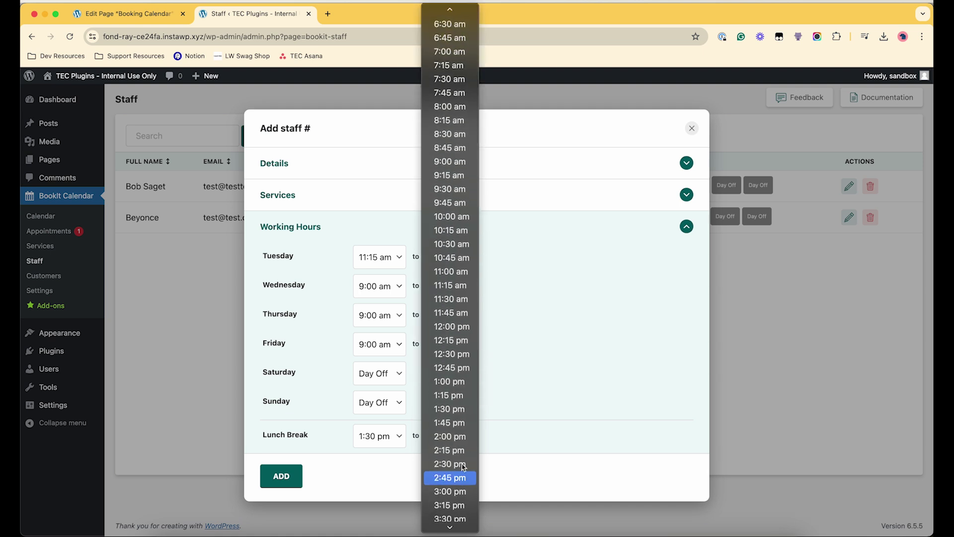
left_click(435, 427)
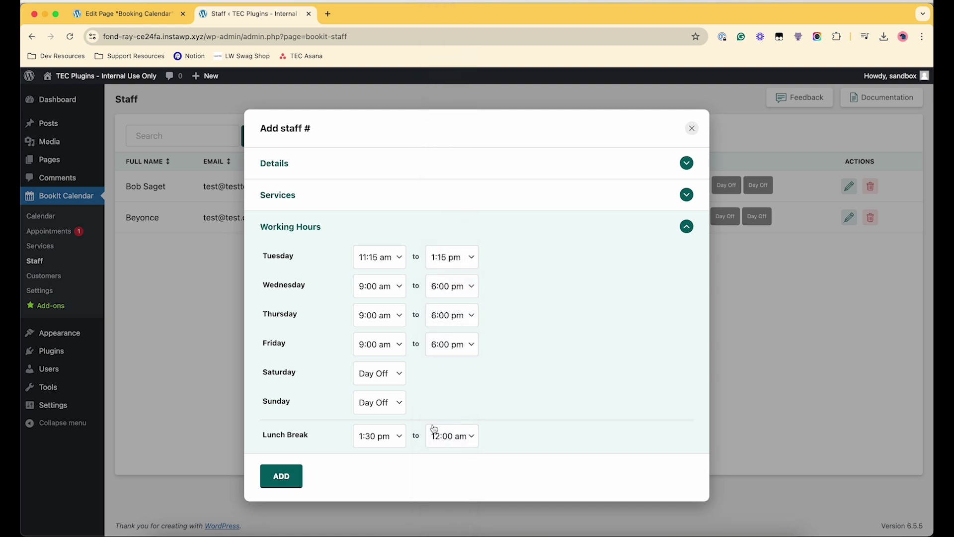
left_click(443, 438)
left_click(450, 460)
left_click(279, 477)
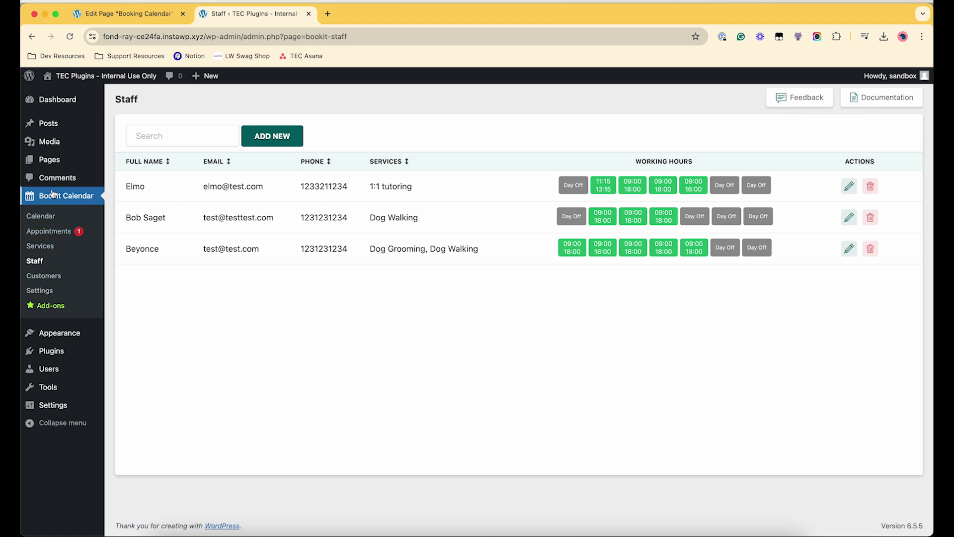
- Edit the Booking Calendar page, check its [bookit] shortcode, and view the live page
left_click(47, 159)
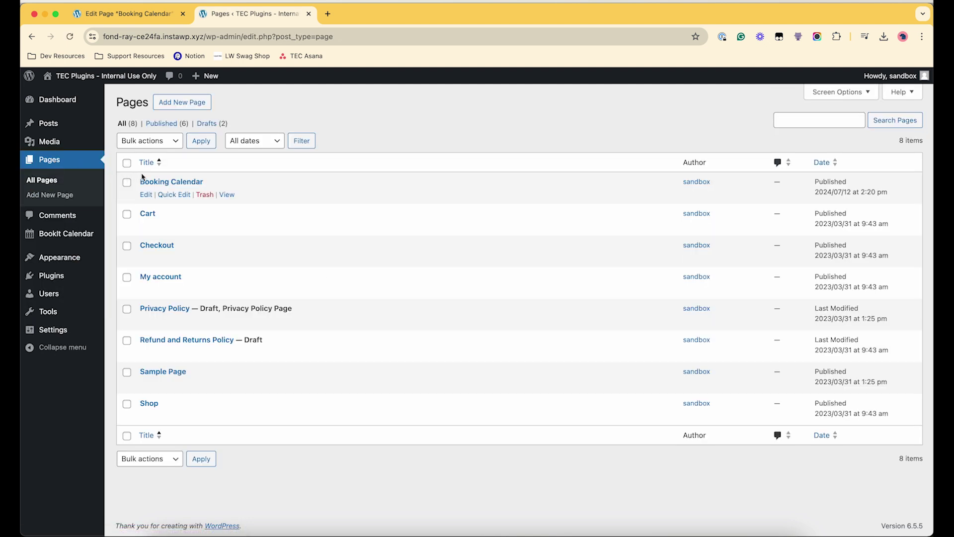
left_click(146, 194)
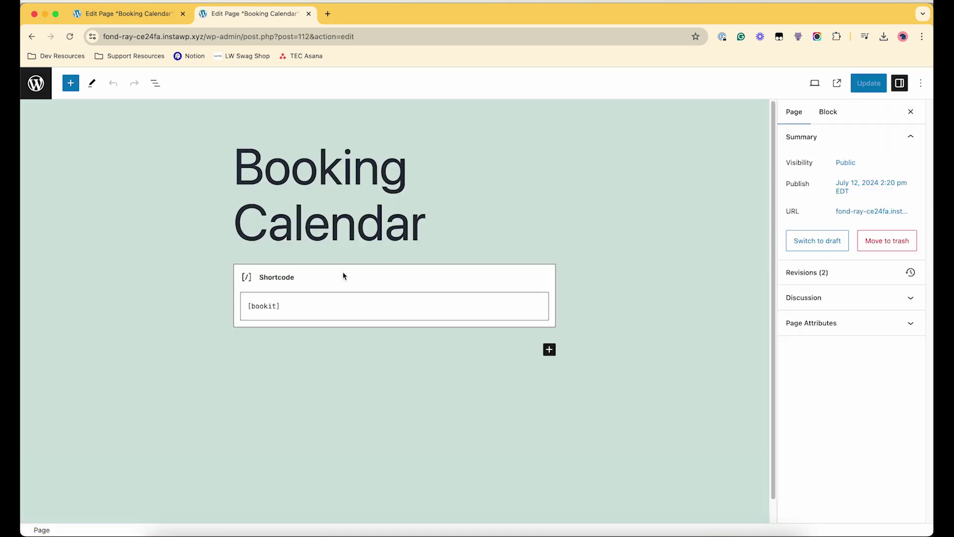
left_click_drag(284, 306, 230, 307)
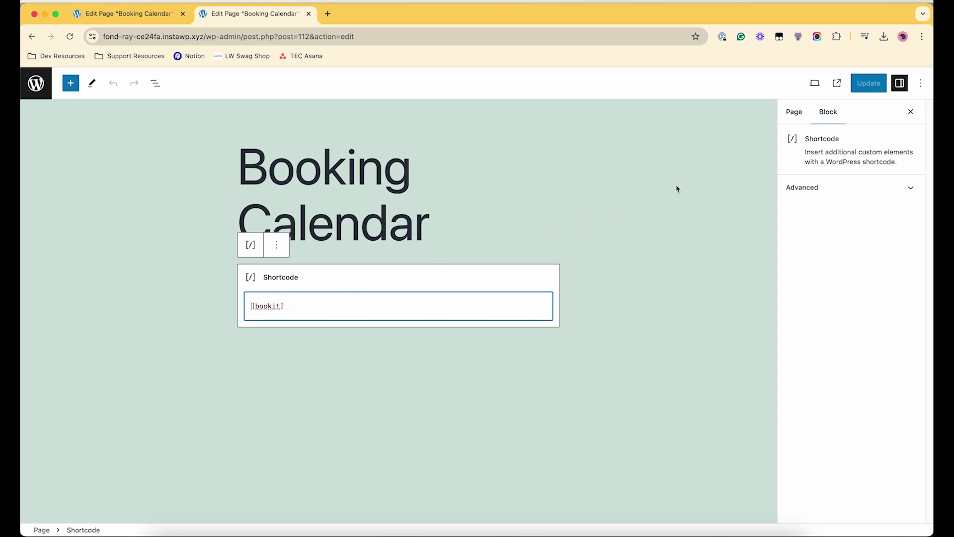
left_click(798, 109)
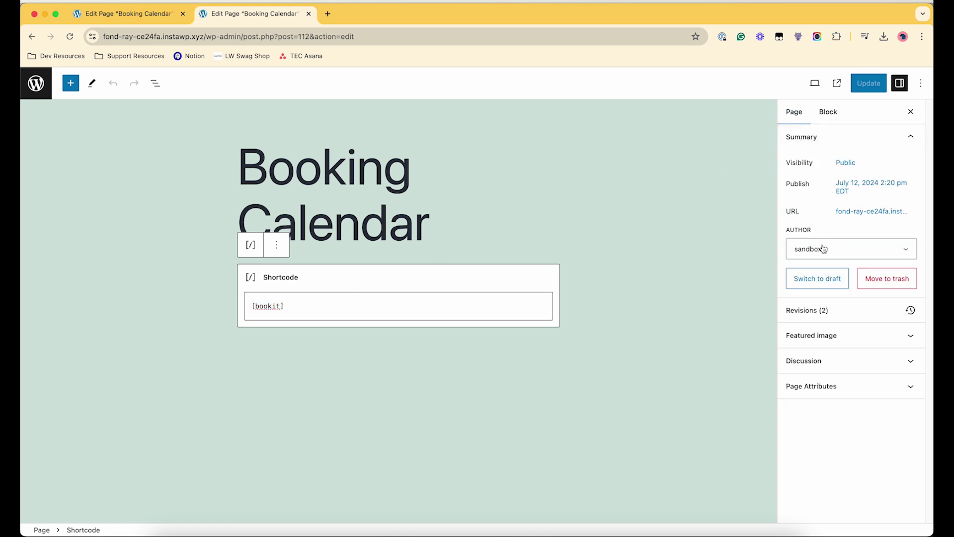
left_click(848, 214)
- On the live Booking Calendar page, pick July 17 and preview 1:1 tutoring's employees
left_click(791, 348)
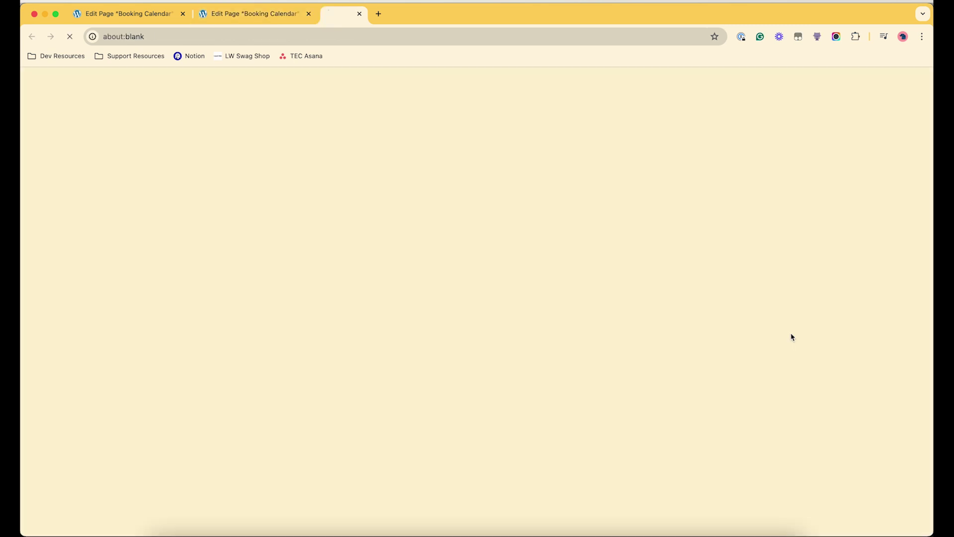
scroll(376, 330, "down", 4)
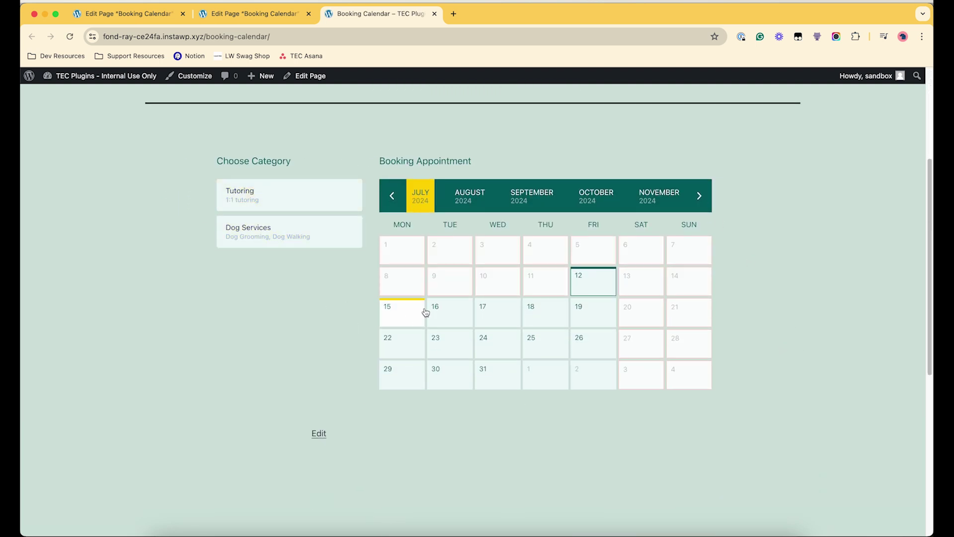
left_click(493, 317)
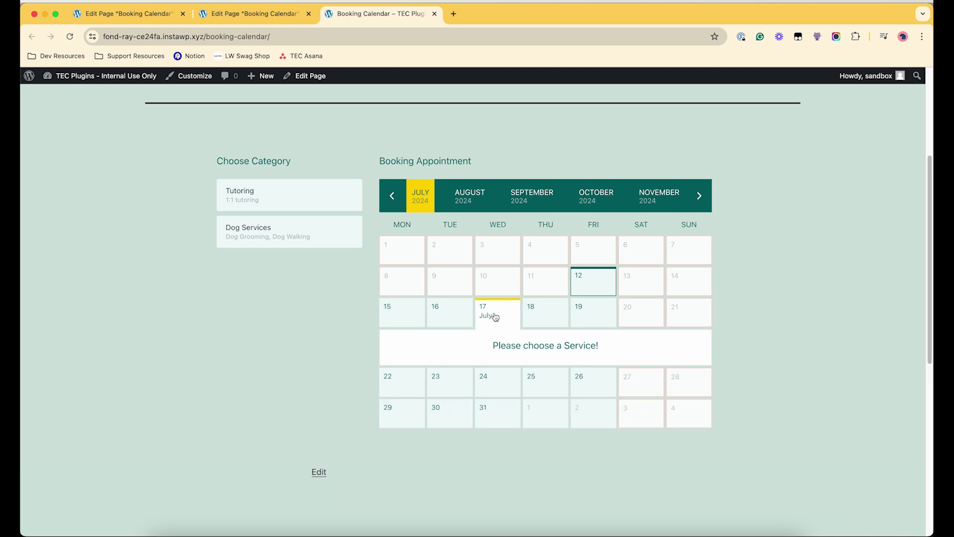
left_click(254, 208)
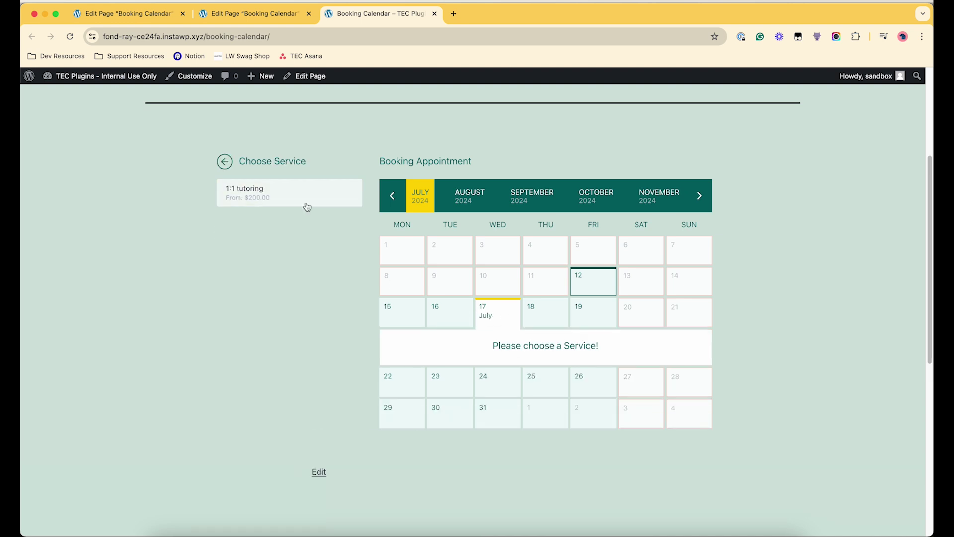
left_click(309, 203)
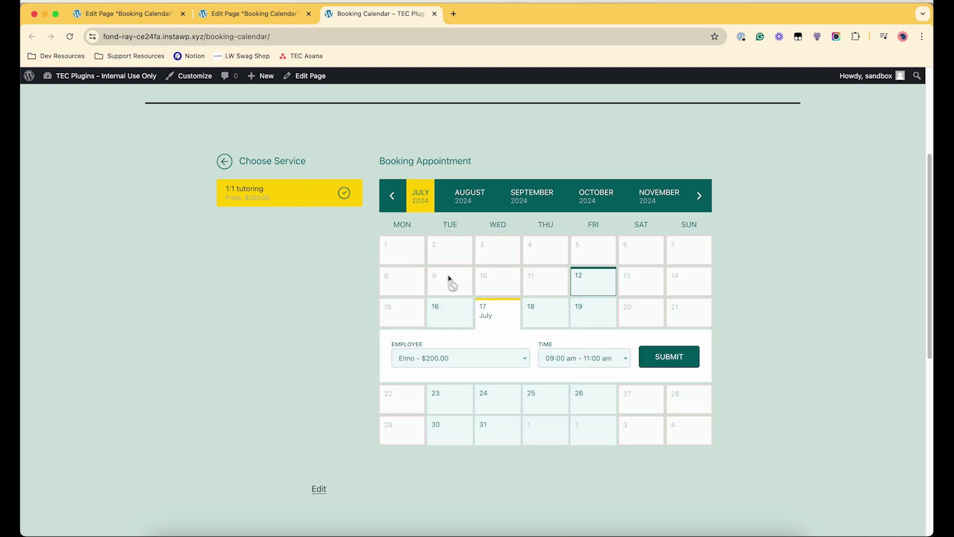
left_click(415, 360)
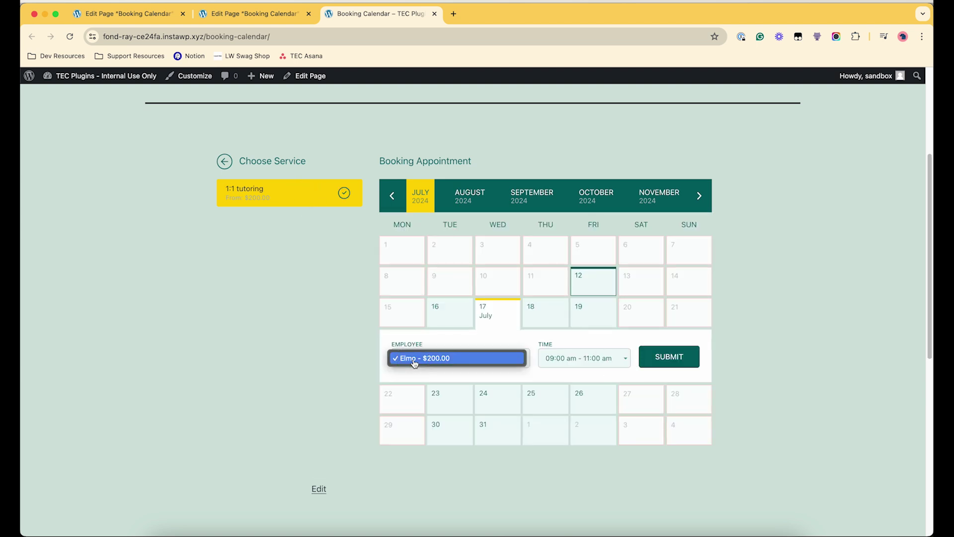
left_click(294, 274)
- Switch to Dog Walking with the second dog walker and show the time slots
left_click(224, 161)
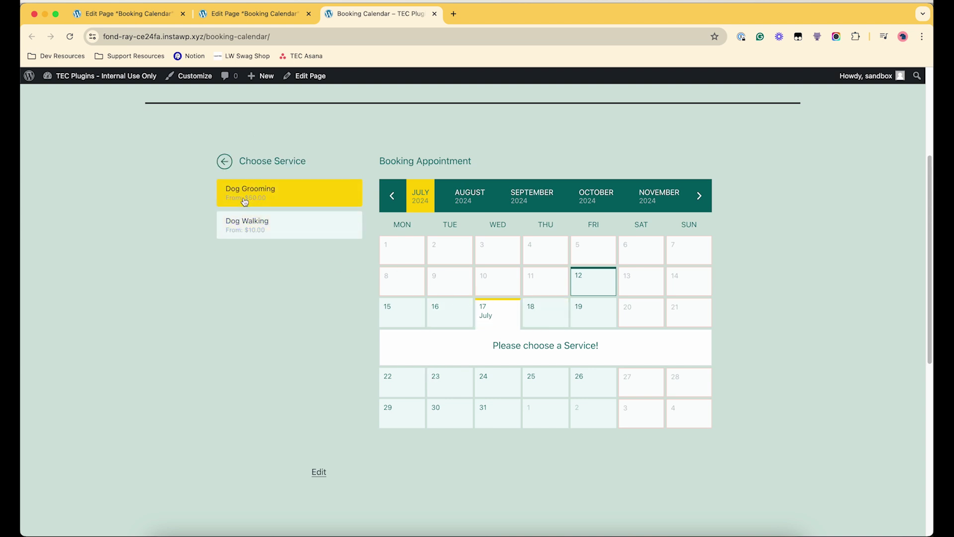
left_click(260, 230)
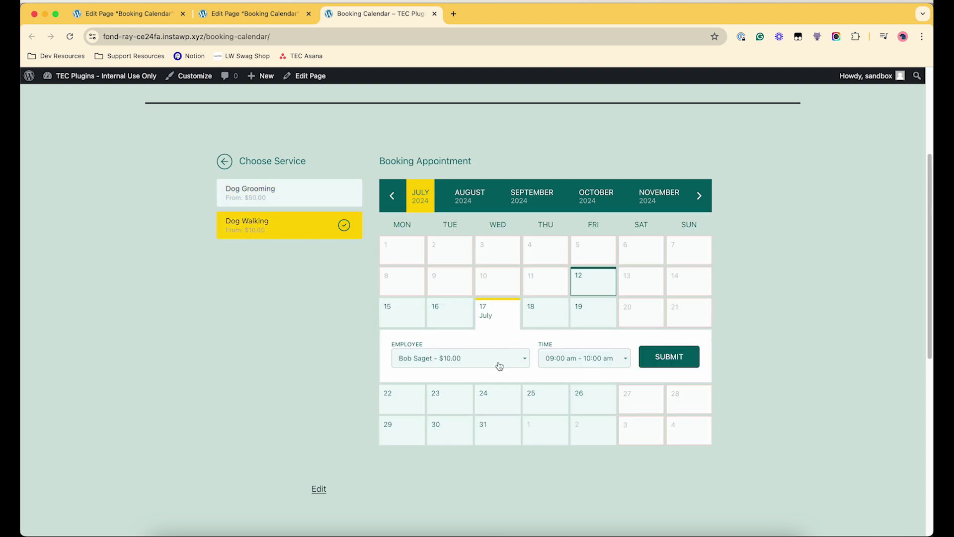
left_click(500, 366)
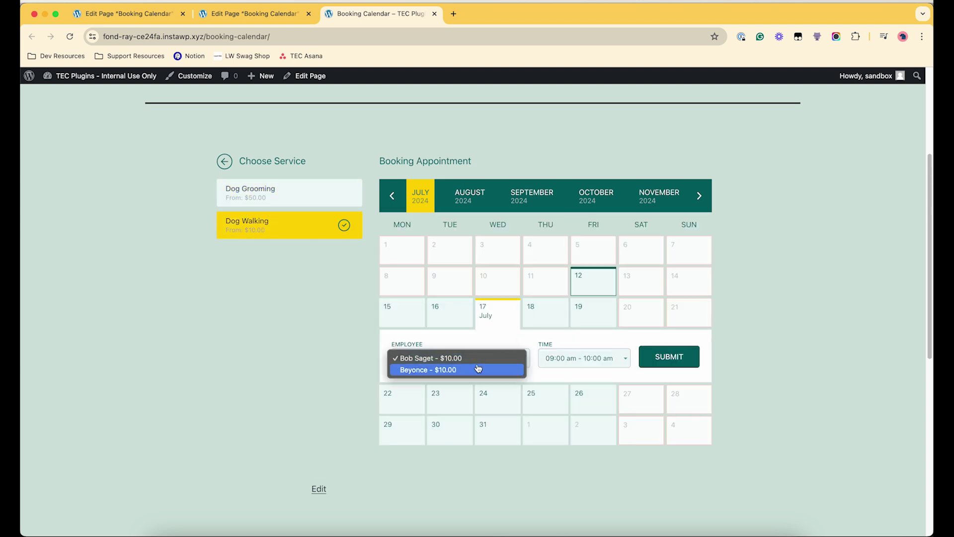
left_click(479, 369)
left_click(558, 361)
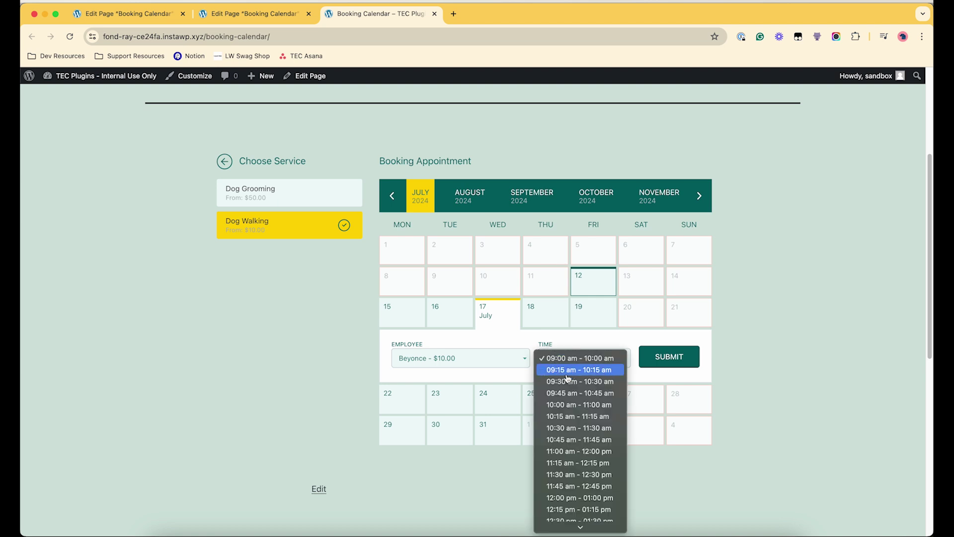
- Choose the 11:00 am - 12:00 pm slot, enter a phone number and send the booking details
left_click(576, 452)
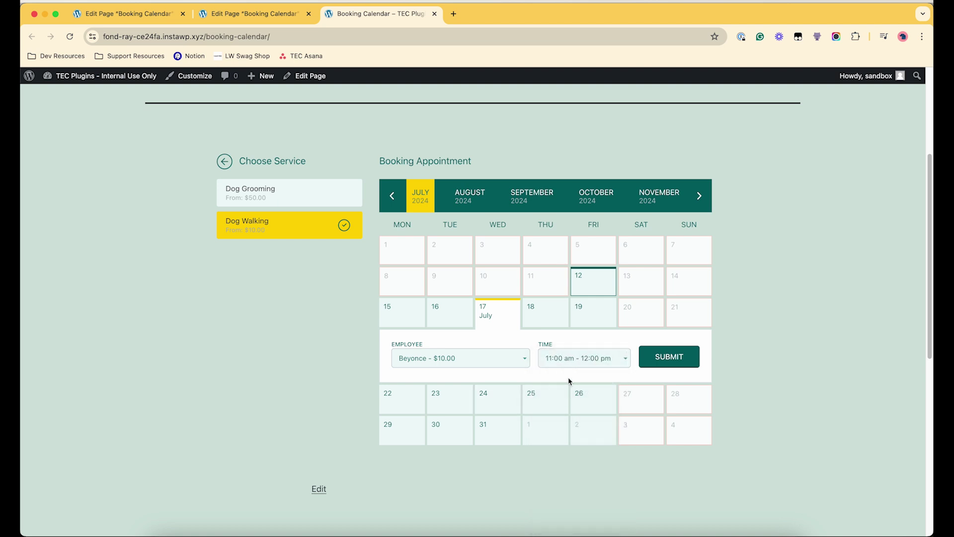
left_click(662, 363)
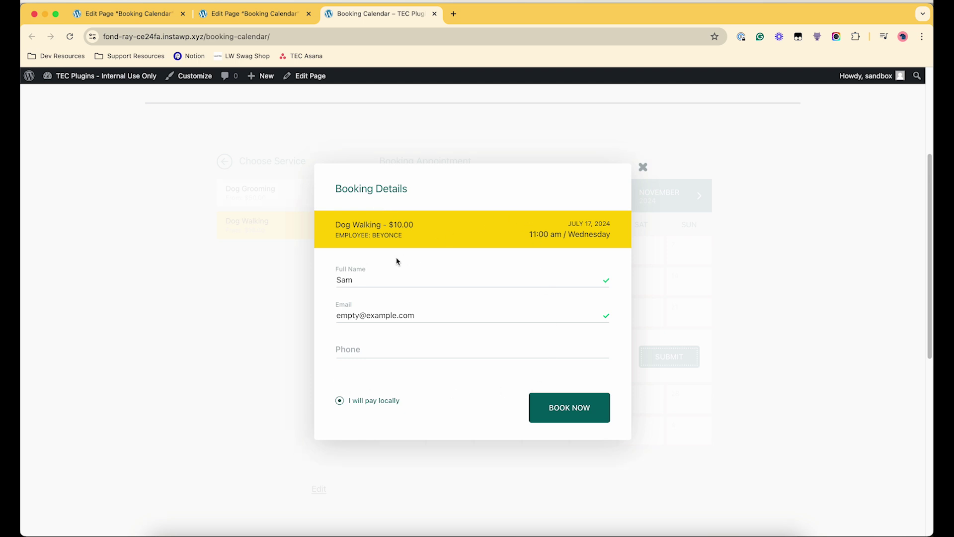
double_click(358, 279)
left_click(358, 312)
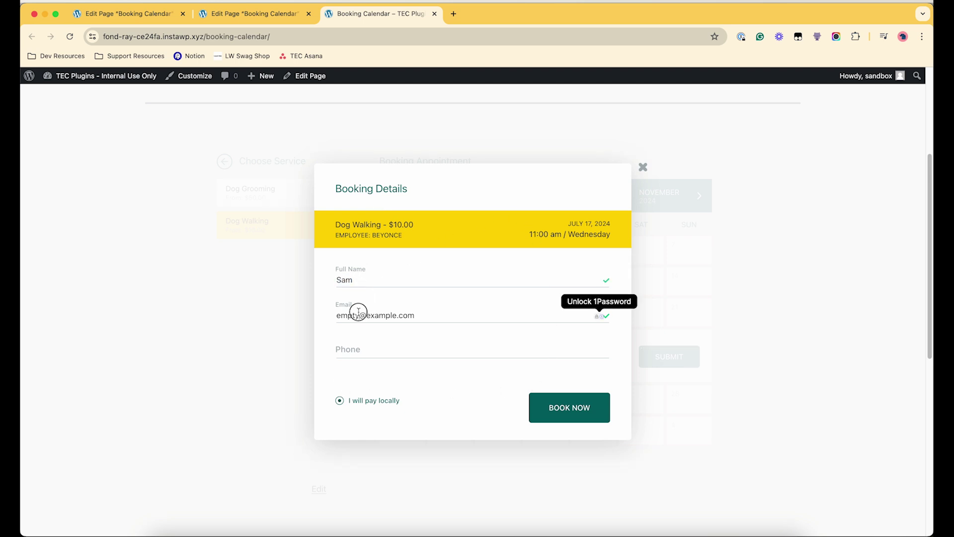
left_click_drag(358, 315, 337, 315)
left_click(360, 352)
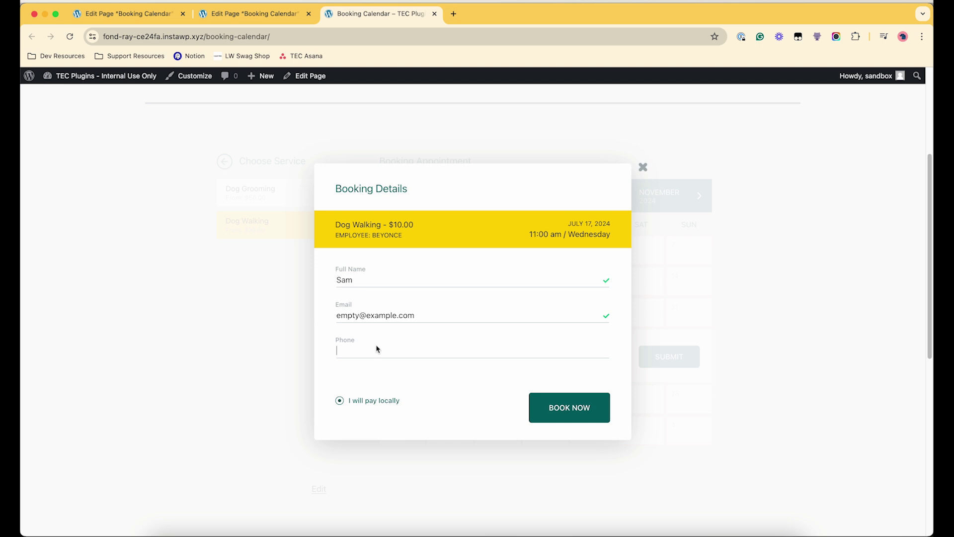
type("1231234")
left_click_drag(391, 401, 343, 403)
left_click(452, 397)
left_click(547, 406)
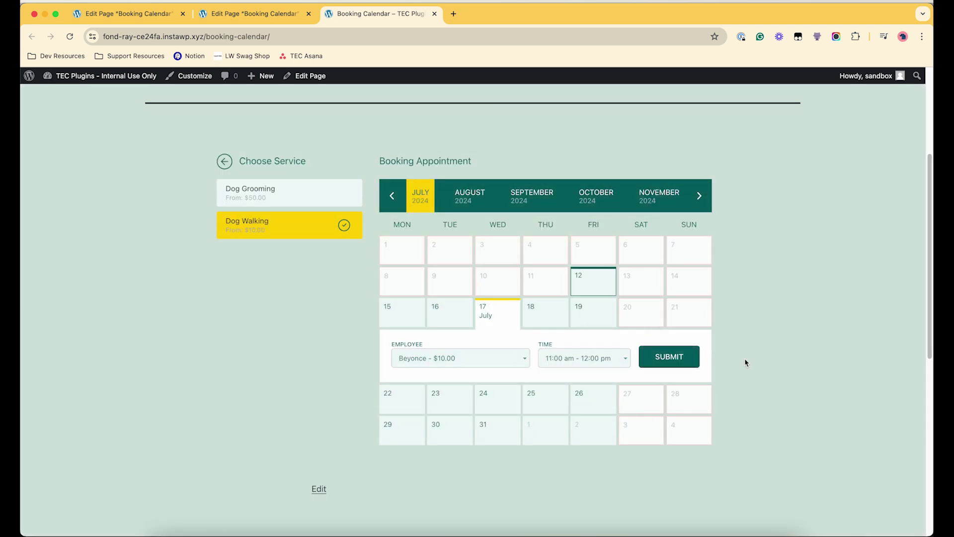
- Resubmit the selection, re-enter the phone number and book the appointment
left_click(666, 354)
left_click(653, 359)
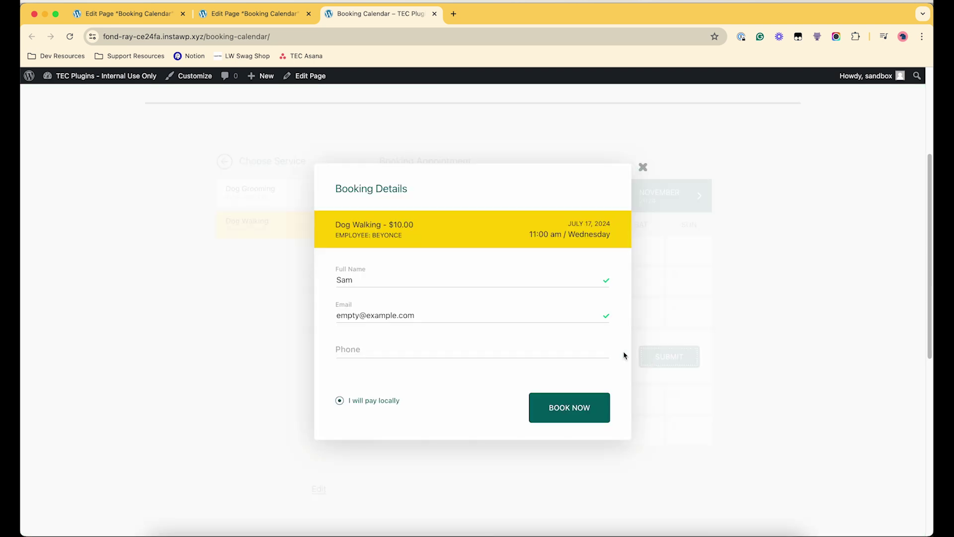
left_click(372, 356)
type("1231231234")
left_click(547, 408)
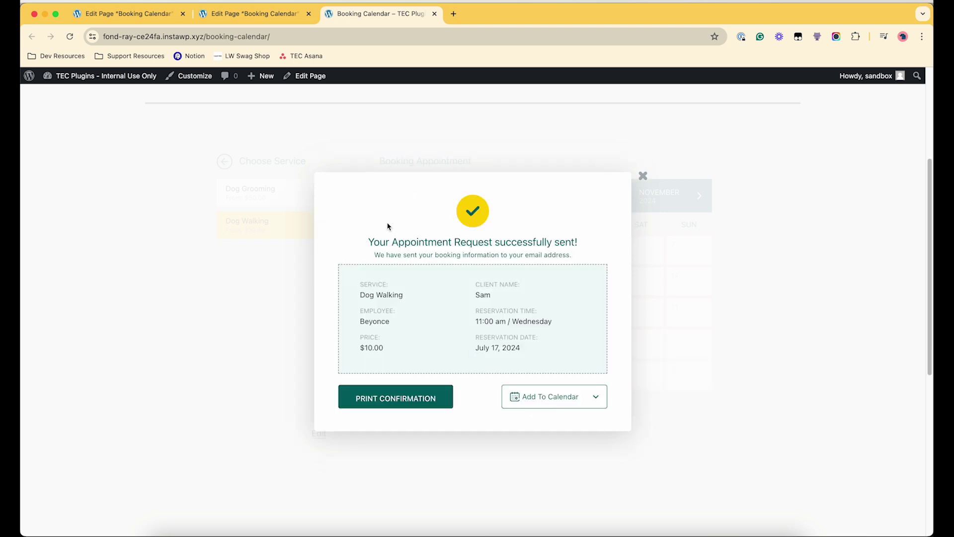
- Review the confirmation and its add-to-calendar options, then close it
left_click_drag(370, 240, 596, 260)
left_click(593, 258)
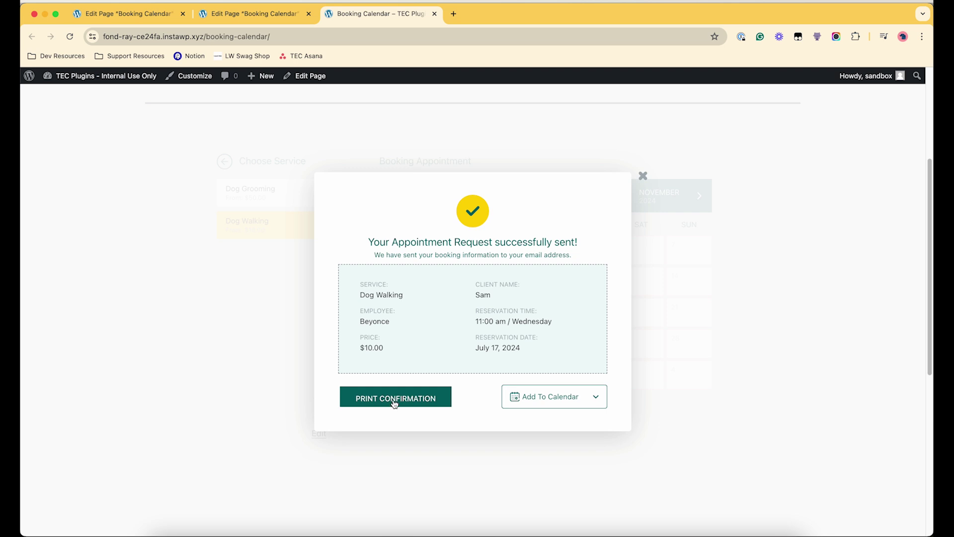
left_click(596, 400)
left_click(643, 175)
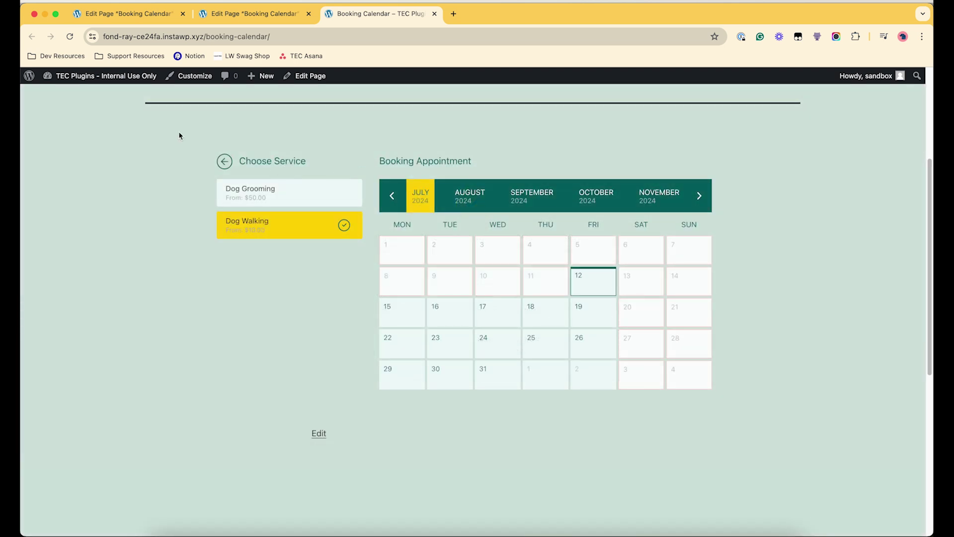
- Open the admin Appointments list and review appointments #1 and #2 (Paypal, 10.00, 17.07.2024)
mouse_move(99, 76)
left_click(55, 92)
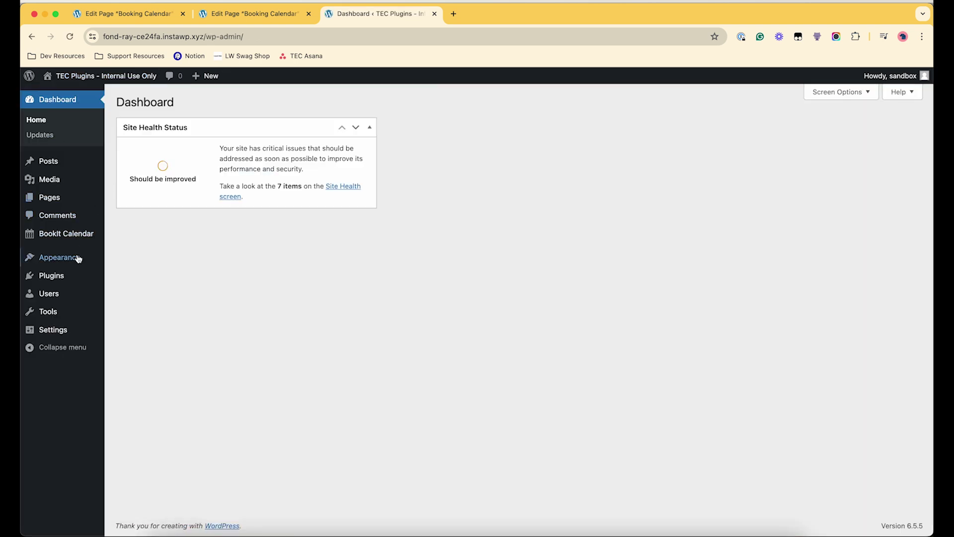
mouse_move(77, 233)
left_click(134, 246)
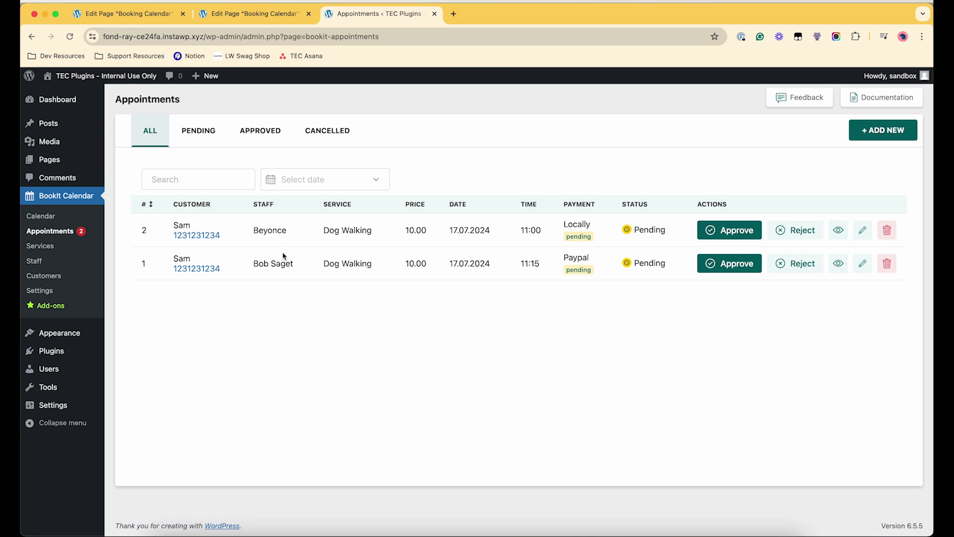
left_click_drag(592, 258, 521, 263)
double_click(577, 257)
left_click(592, 315)
left_click_drag(178, 220, 229, 240)
left_click(179, 220)
double_click(259, 228)
left_click(334, 227)
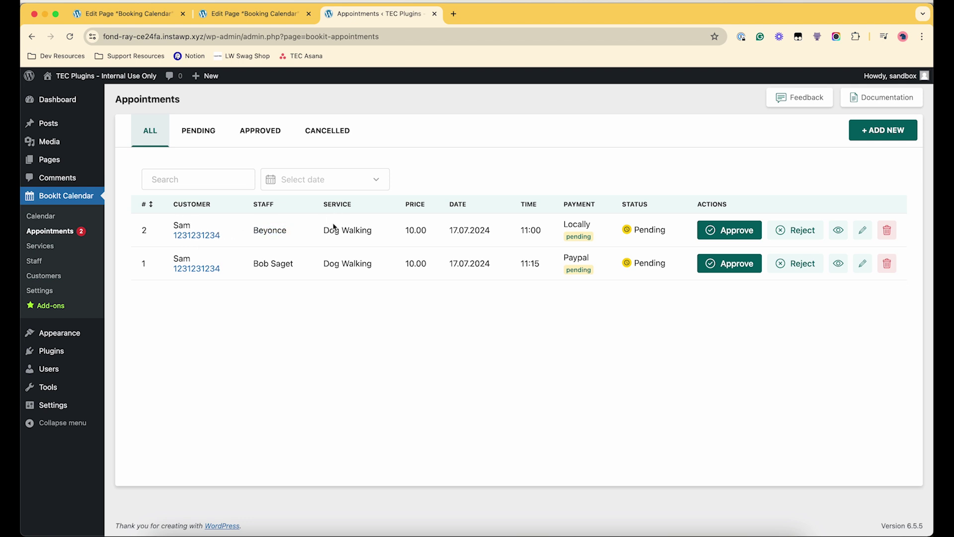
double_click(413, 230)
left_click_drag(445, 229, 512, 232)
- Approve appointment #2, cancel it, then approve it again
left_click(753, 239)
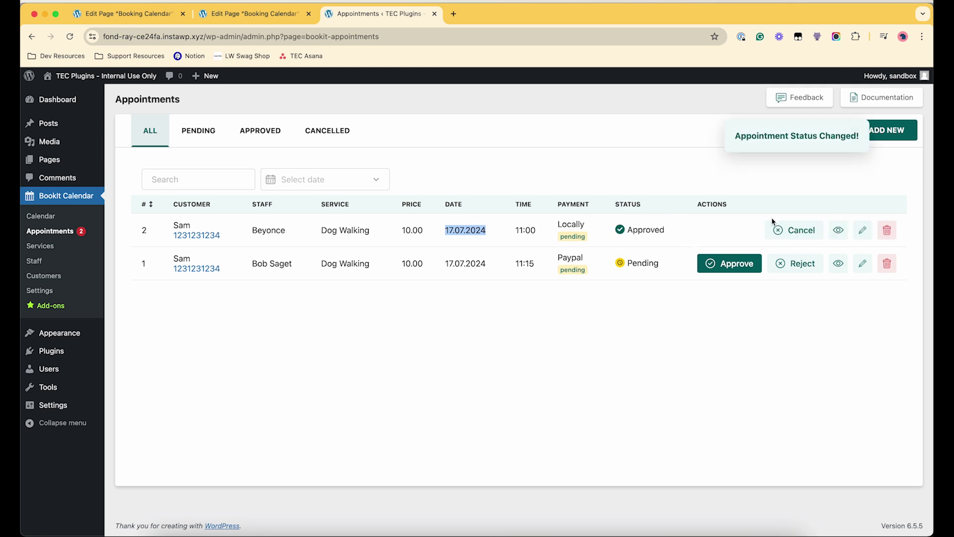
left_click(795, 229)
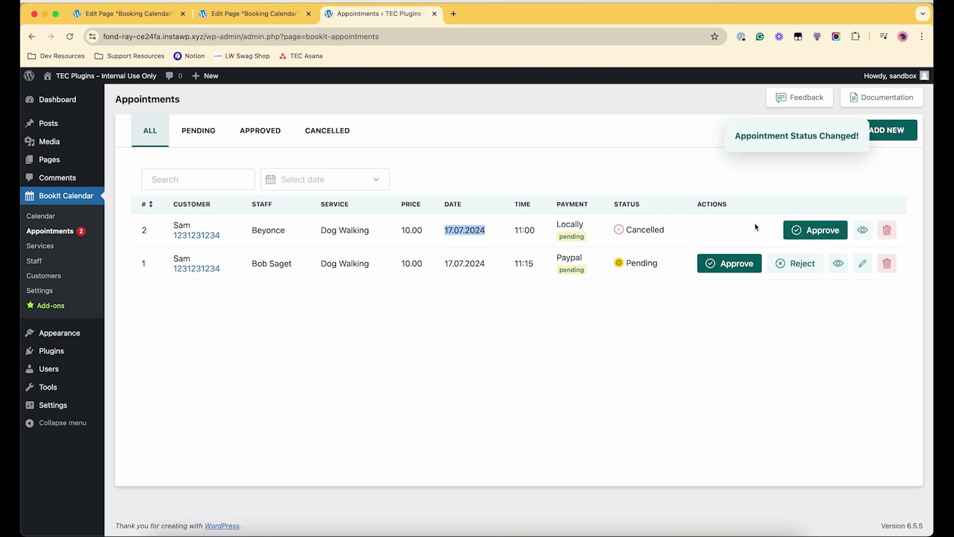
left_click(800, 229)
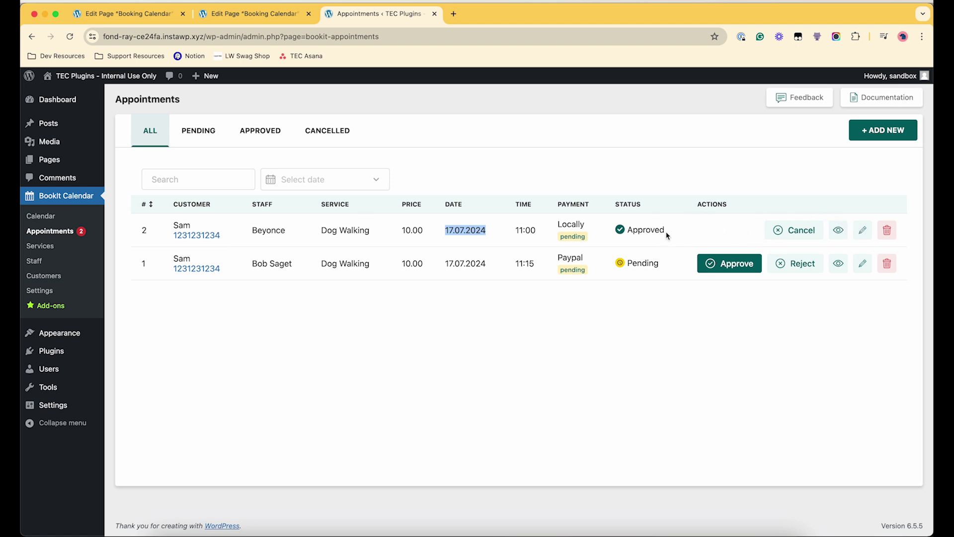
- Edit appointment #2, set its Payment Status to complete and save
left_click(863, 231)
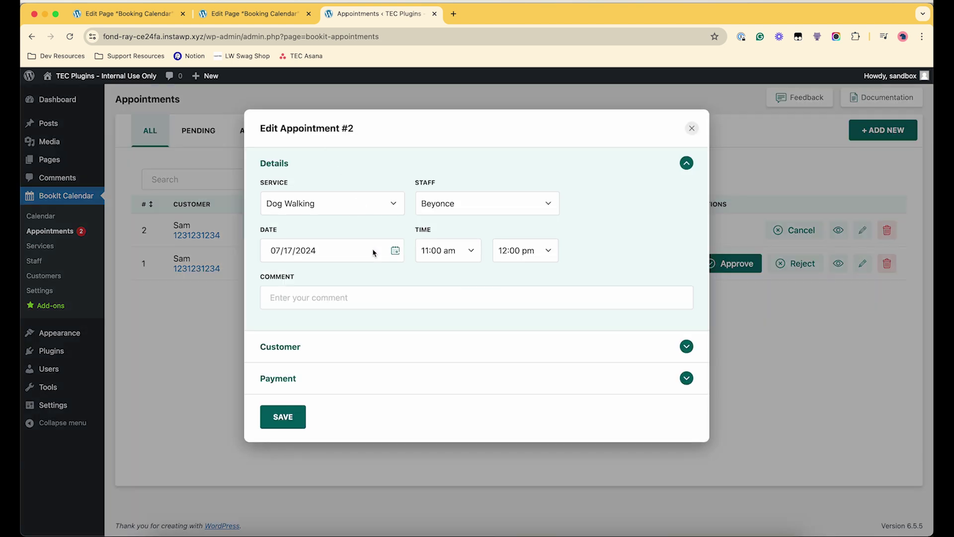
left_click(362, 348)
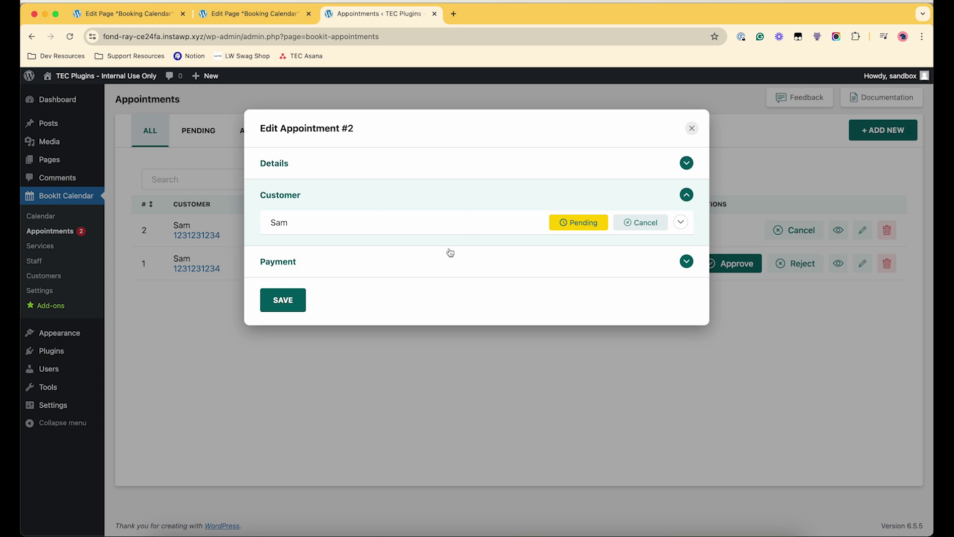
left_click(497, 261)
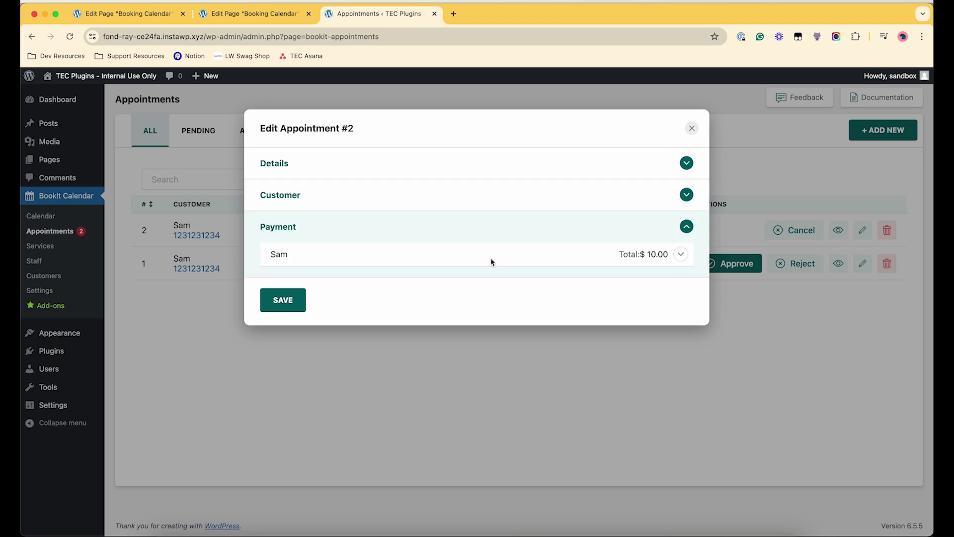
left_click(689, 256)
left_click(584, 294)
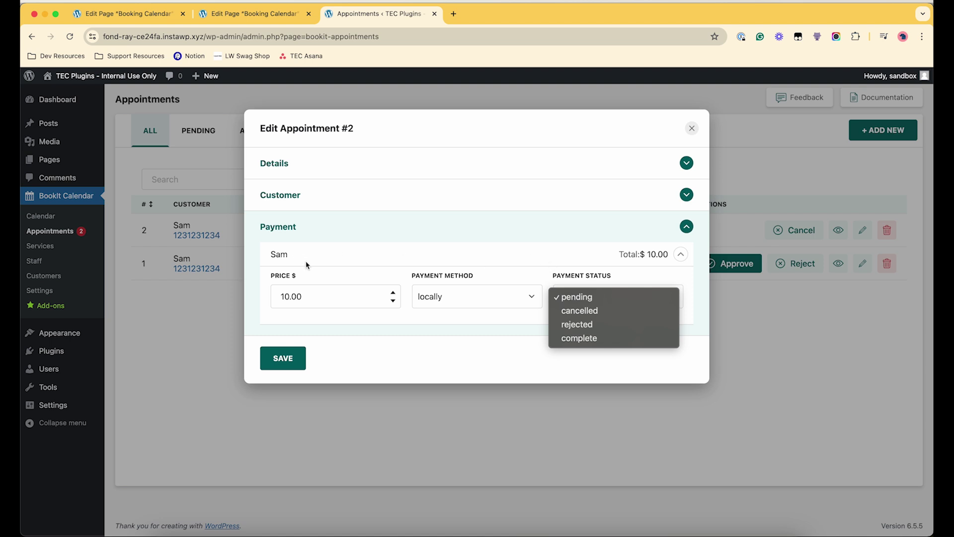
left_click(607, 338)
left_click(283, 358)
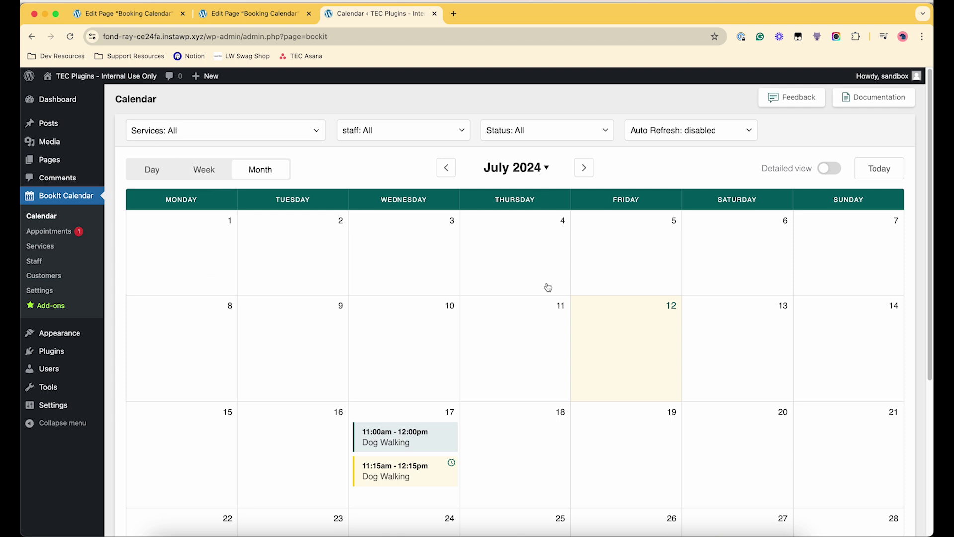
- Try the calendar's week and day views, then return to month view
scroll(556, 356, "down", 3)
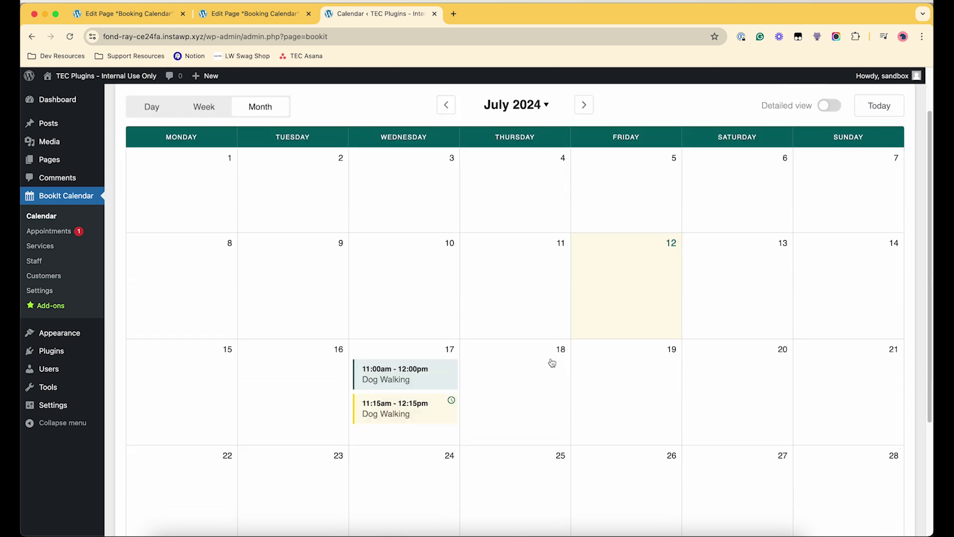
scroll(554, 370, "down", 5)
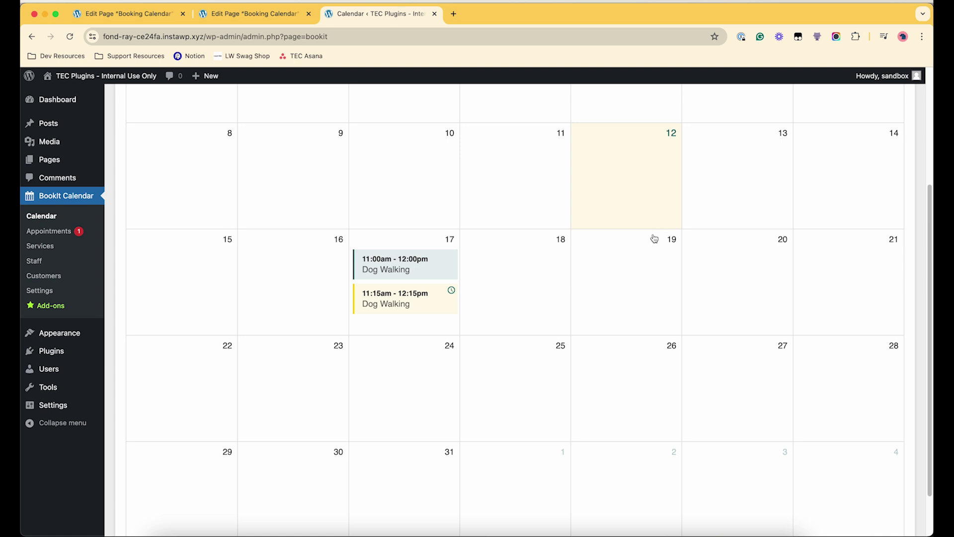
scroll(464, 319, "up", 8)
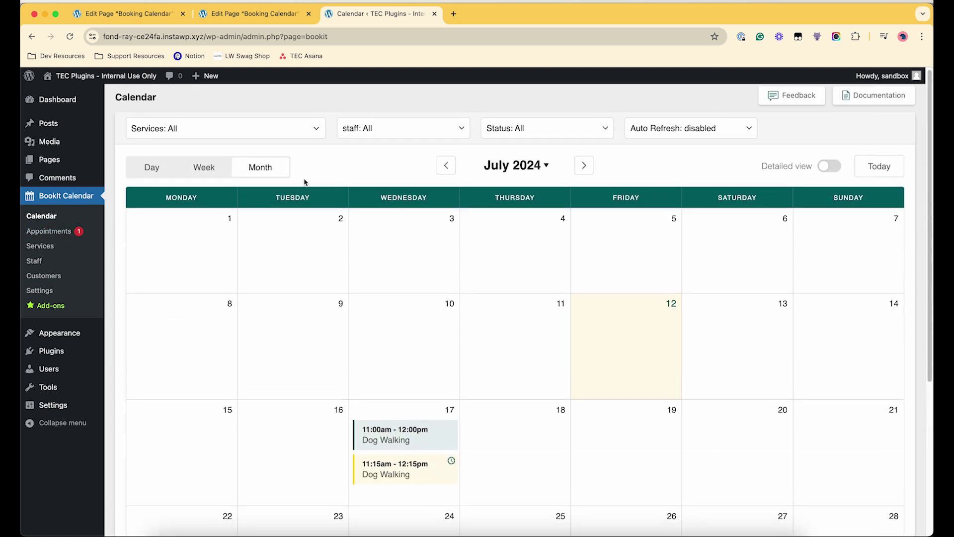
left_click(204, 167)
left_click(150, 167)
left_click(201, 167)
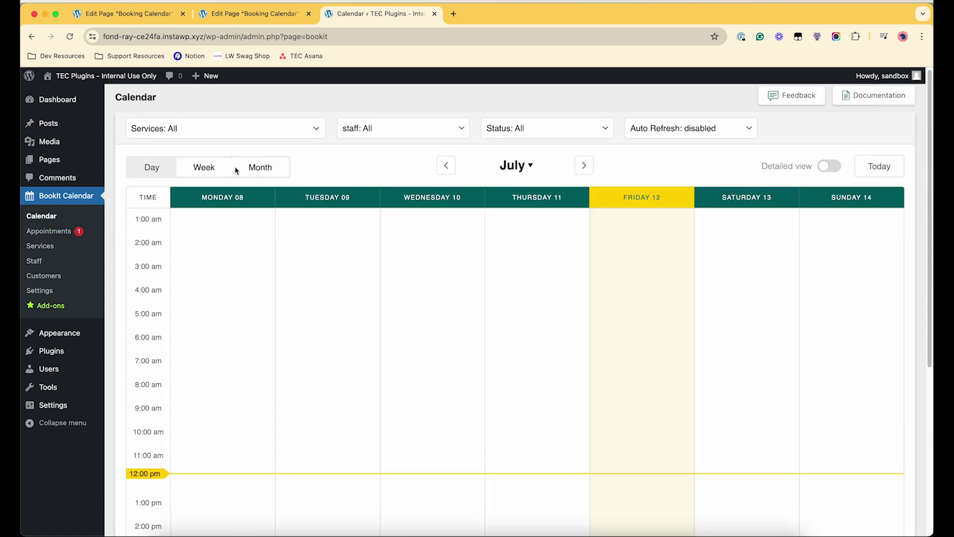
left_click(235, 169)
scroll(575, 273, "down", 3)
- Start a July 19 appointment for 1:1 tutoring with a staff member assigned
left_click(628, 320)
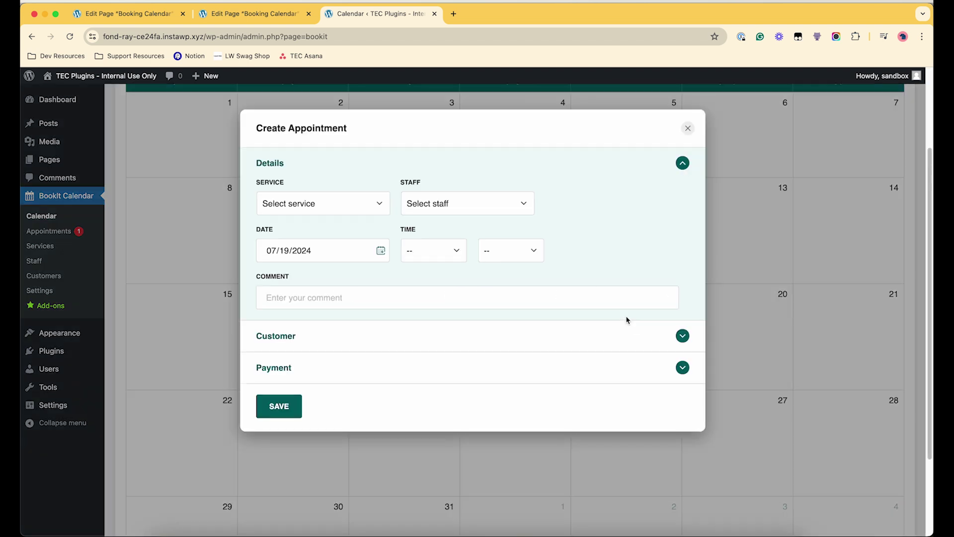
left_click(321, 213)
left_click(316, 228)
left_click(475, 204)
left_click(455, 217)
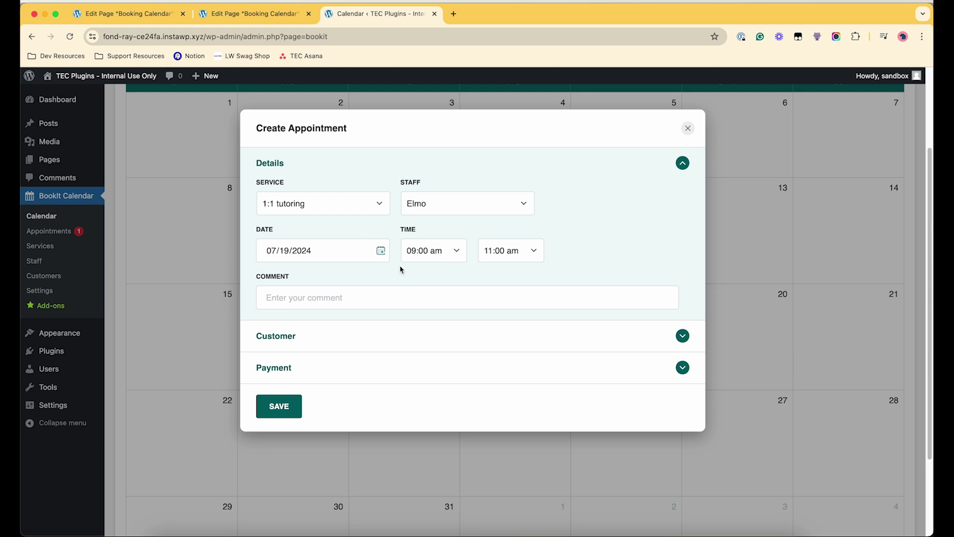
scroll(421, 279, "down", 1)
left_click(362, 335)
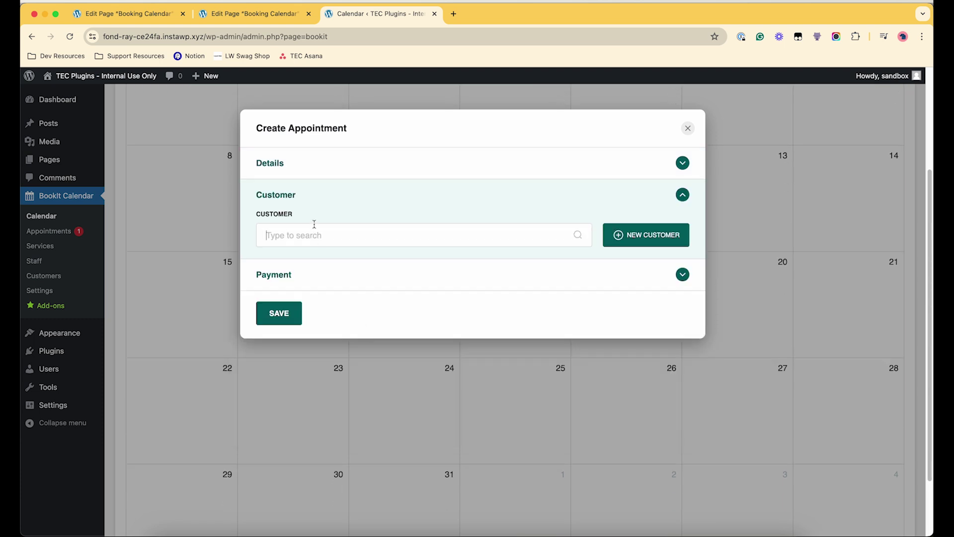
- Add a new customer with full name, email, phone and password, and save them
type("Obama")
left_click(641, 235)
left_click(285, 237)
type("Obama")
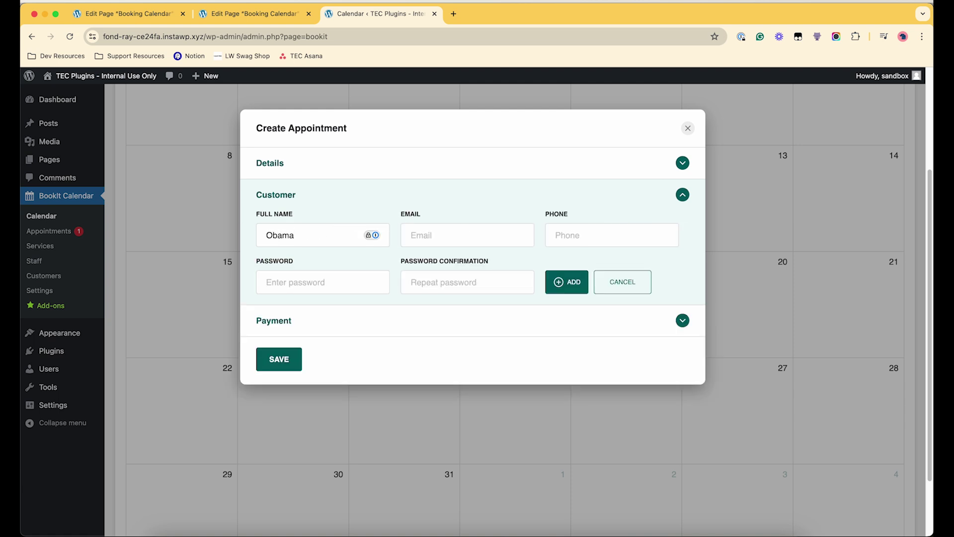
key("Tab")
type("whitehouse@test.com")
key("Tab")
type("1231234")
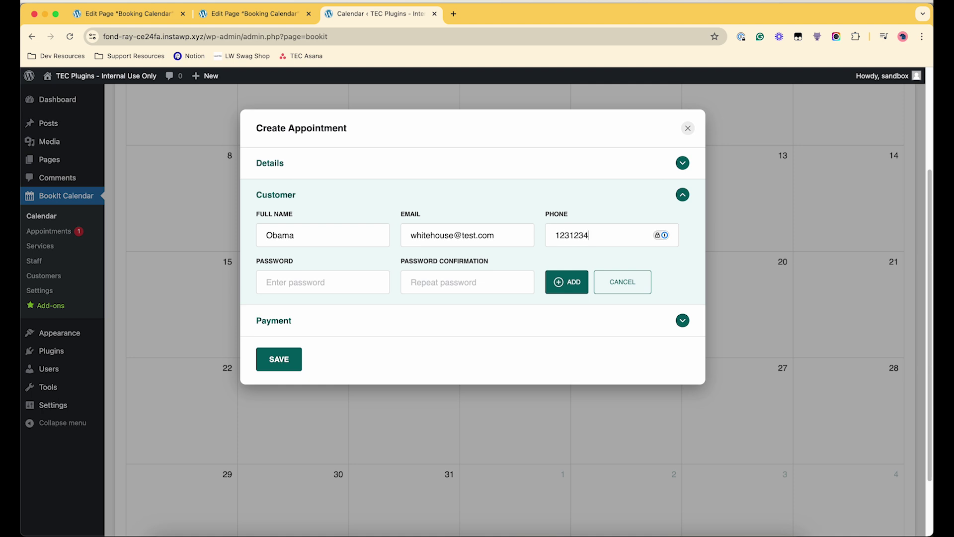
left_click(298, 283)
type("12")
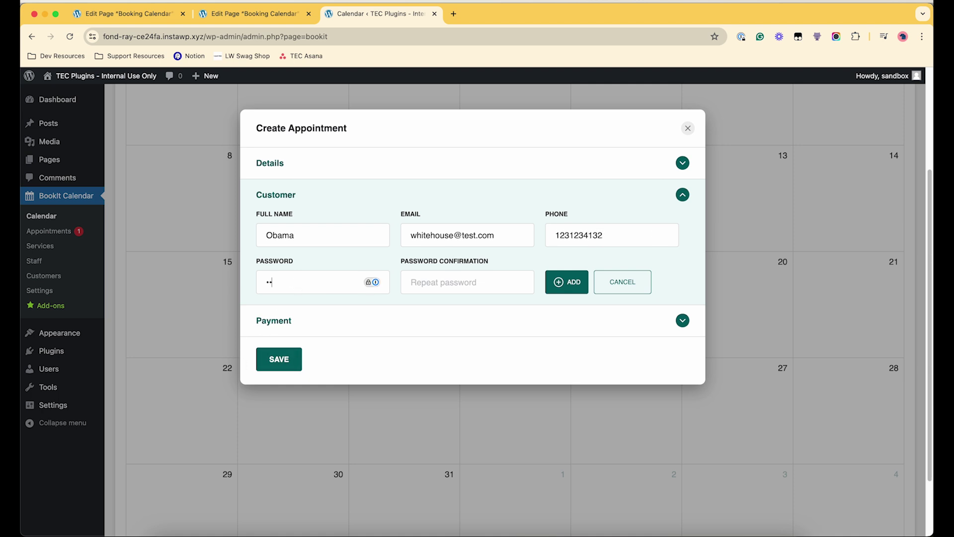
left_click(457, 275)
type("12")
left_click(557, 273)
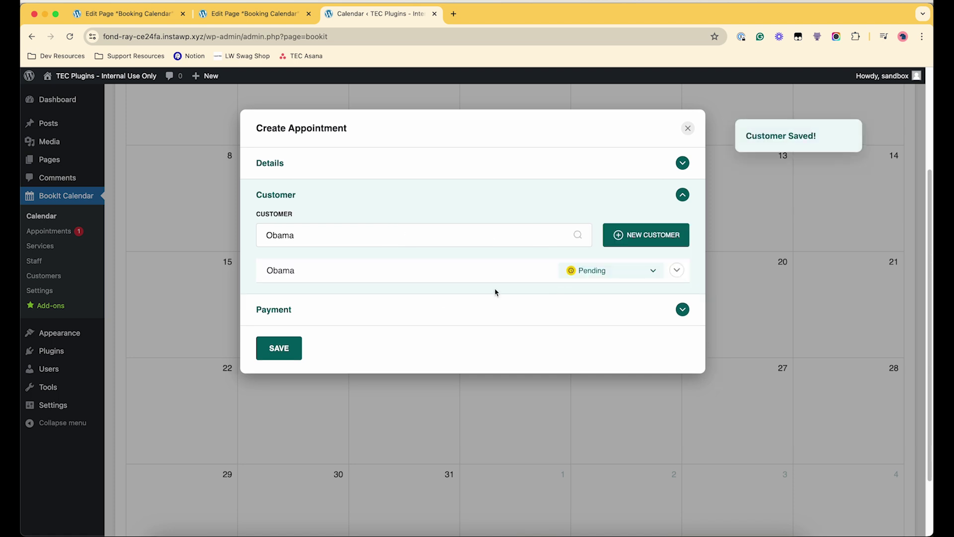
- Set the customer's status to Approved, payment to complete, and save the appointment
left_click(616, 270)
left_click(656, 272)
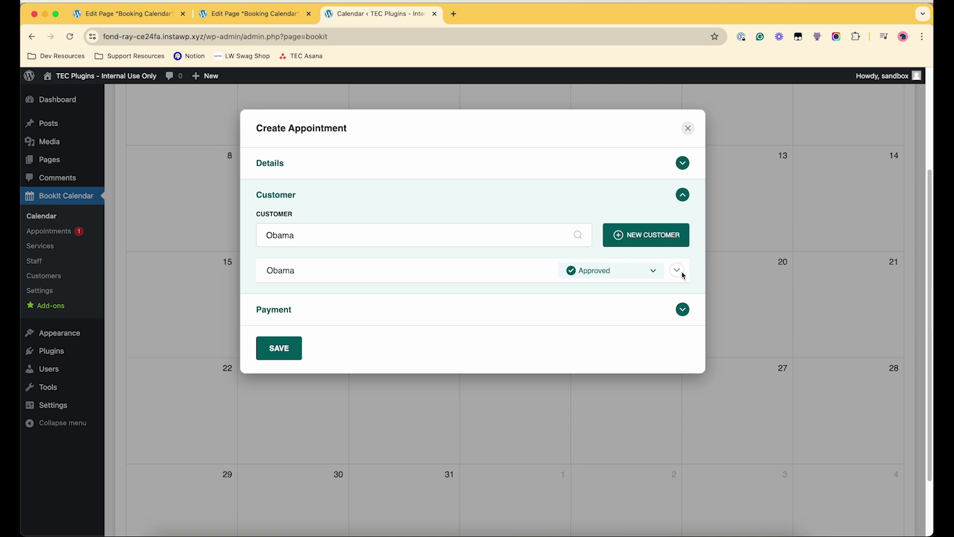
left_click(677, 270)
left_click(273, 367)
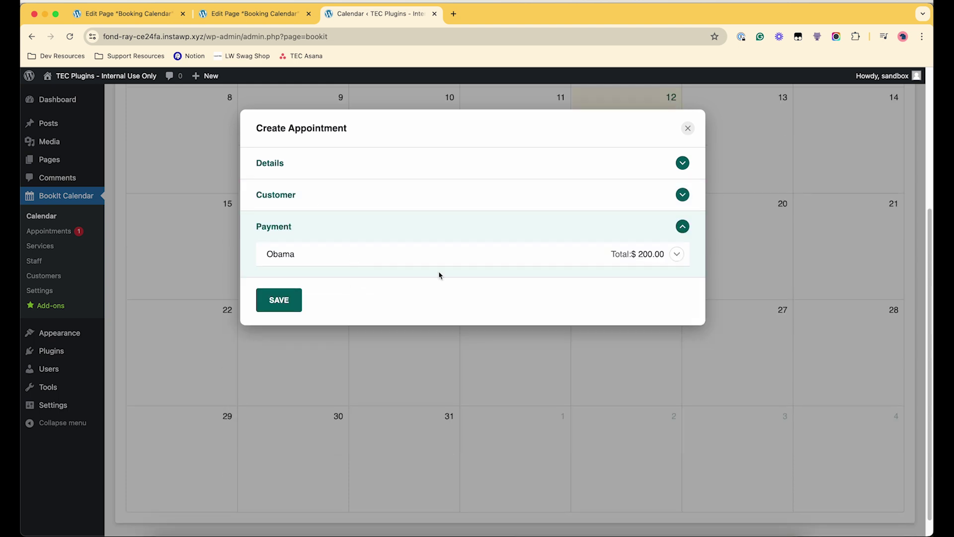
left_click(611, 296)
left_click(581, 339)
left_click(279, 358)
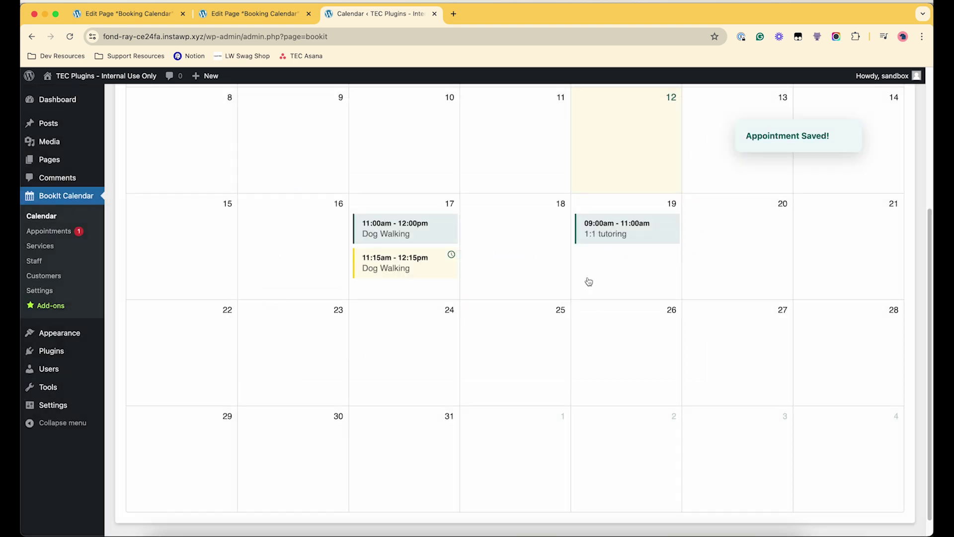
- Open the Appointments list and check appointment #3's status, payment, date and staff
left_click(44, 245)
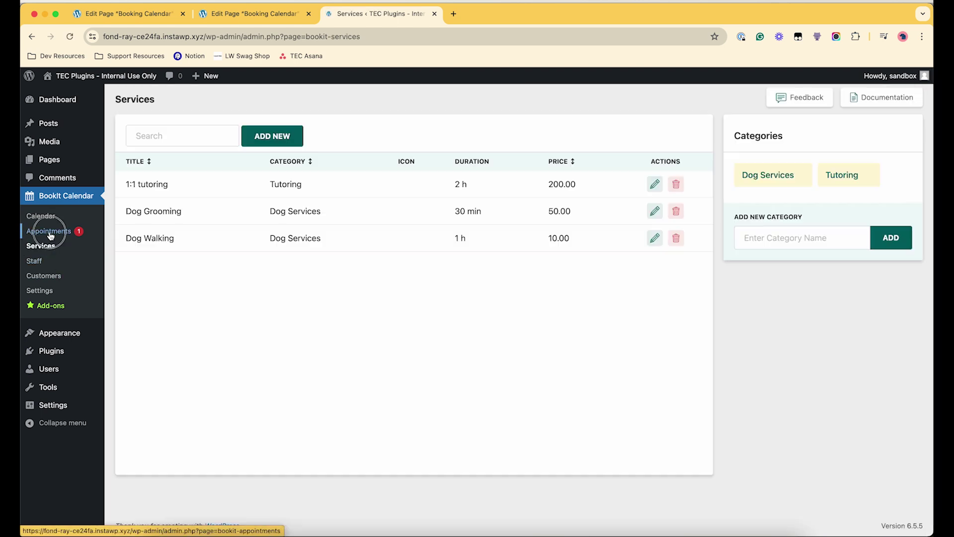
left_click(49, 232)
left_click_drag(282, 240, 149, 215)
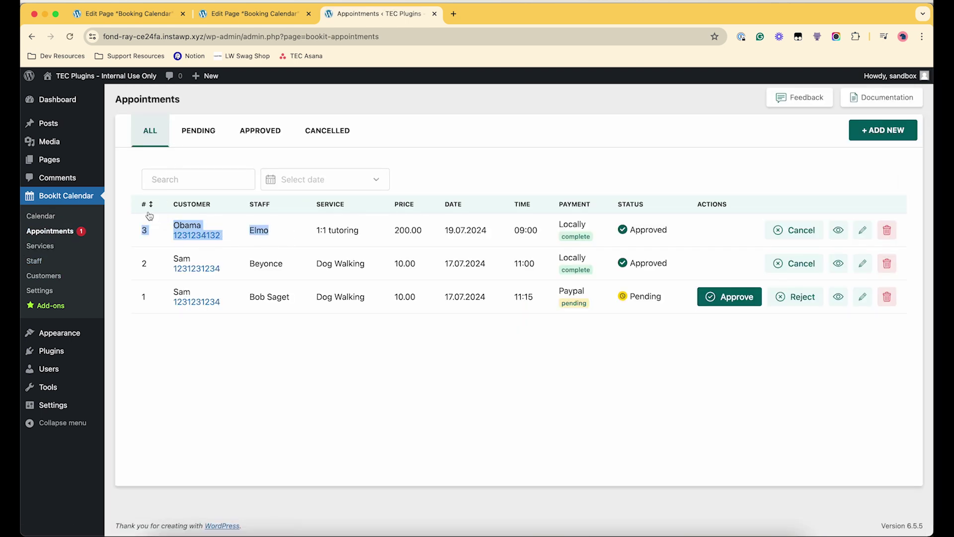
left_click_drag(620, 231, 447, 231)
left_click(308, 228)
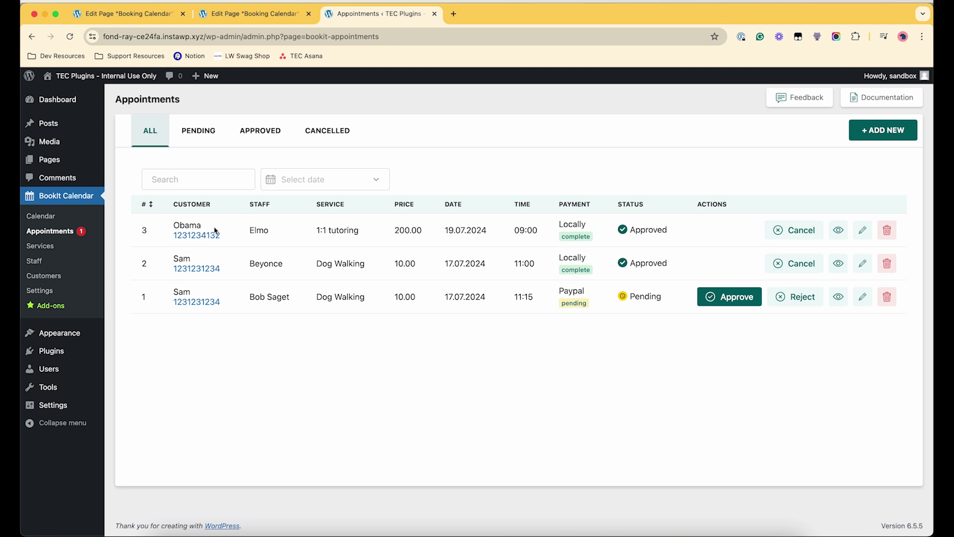
double_click(259, 230)
left_click(450, 250)
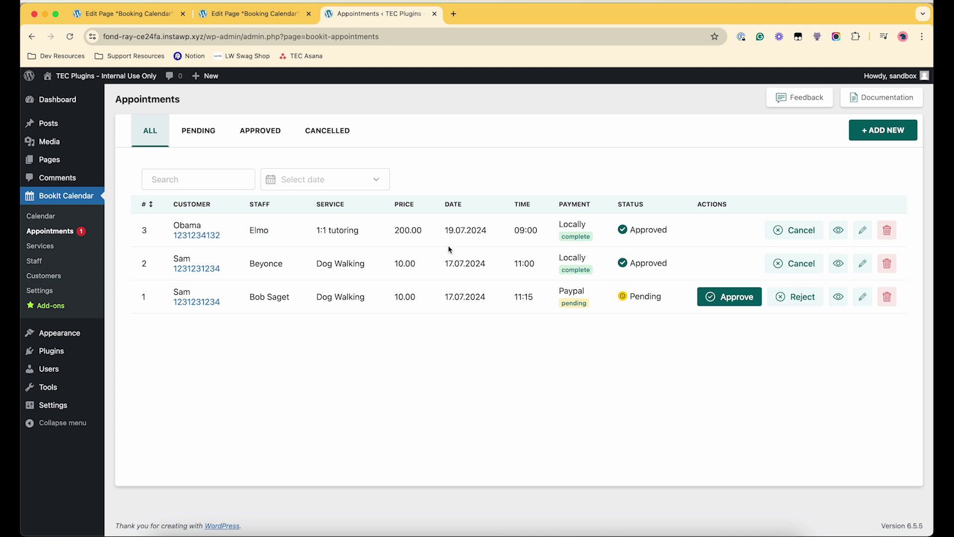